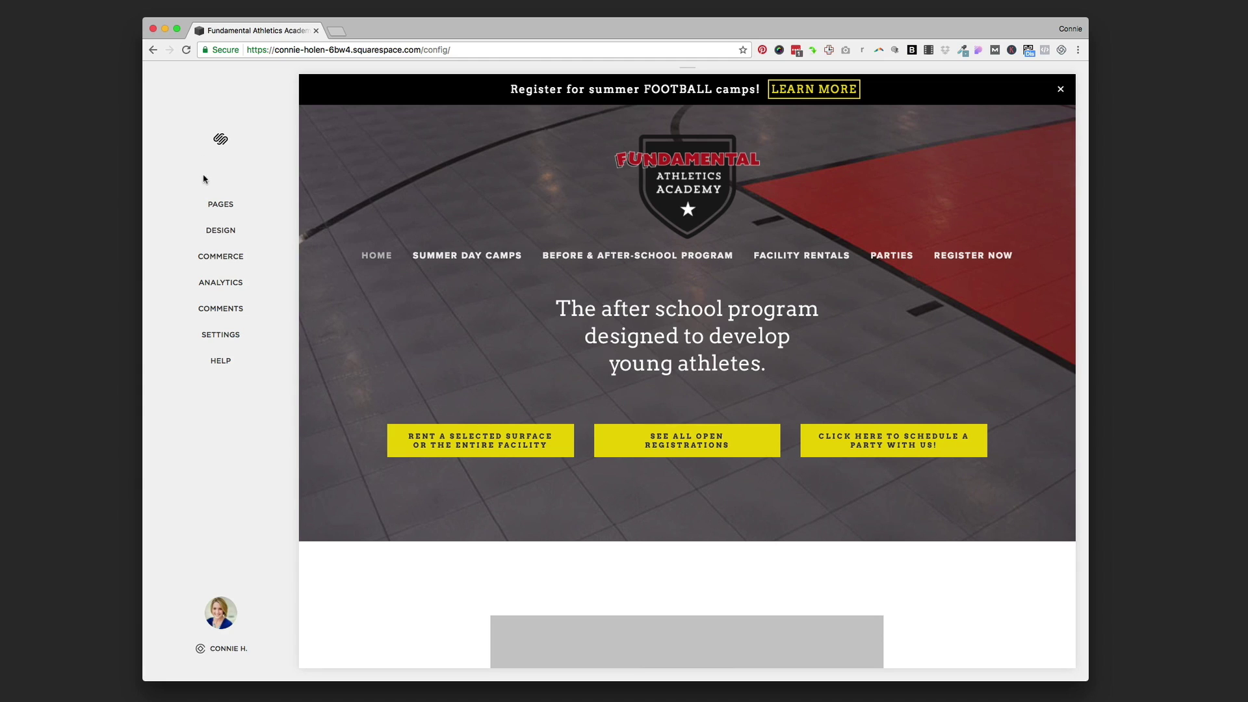
# Step: Open the promotional pop-up configuration in the site's marketing settings
pyautogui.click(241, 334)
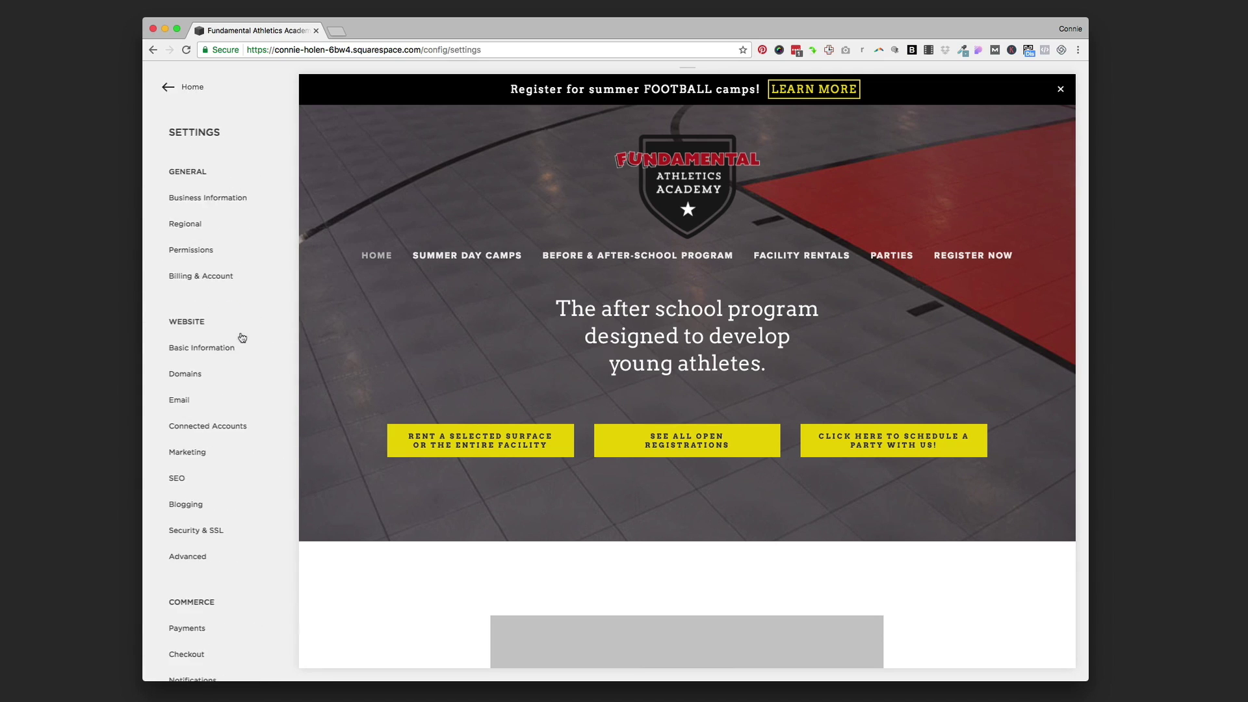
pyautogui.click(197, 455)
pyautogui.click(230, 278)
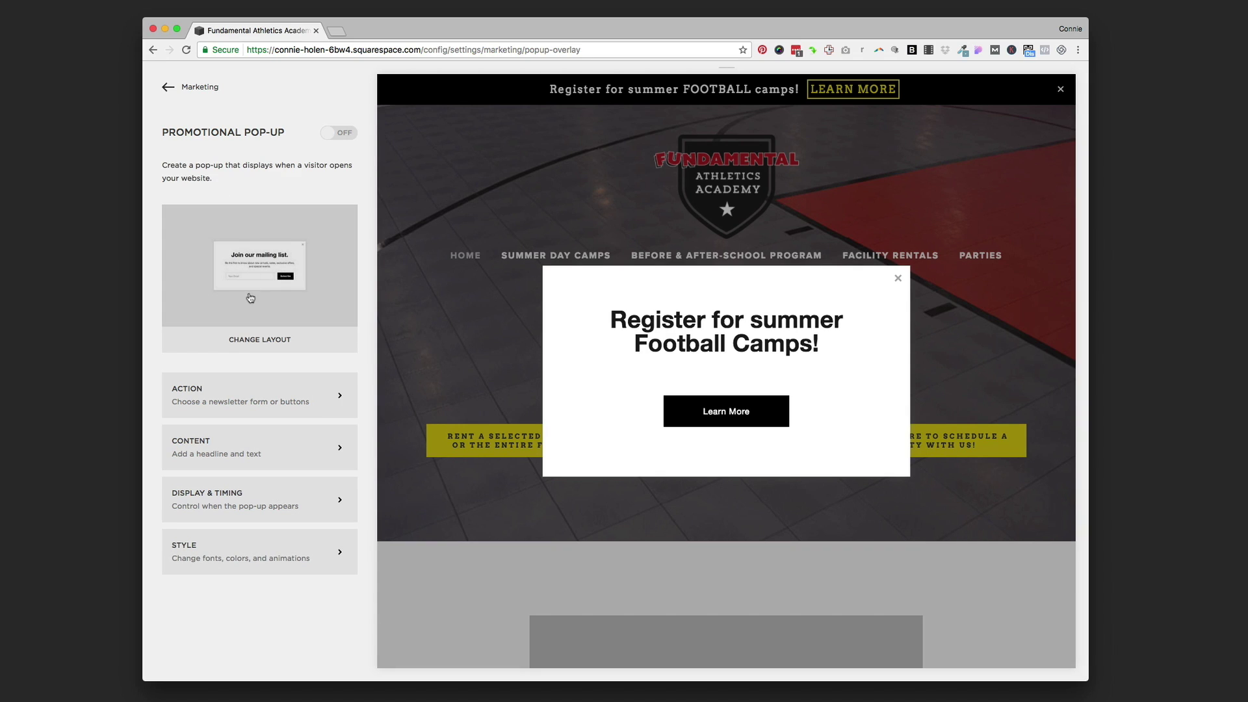
# Step: Look through the available promotional pop-up layouts and return to the pop-up overview without choosing another layout
pyautogui.click(285, 307)
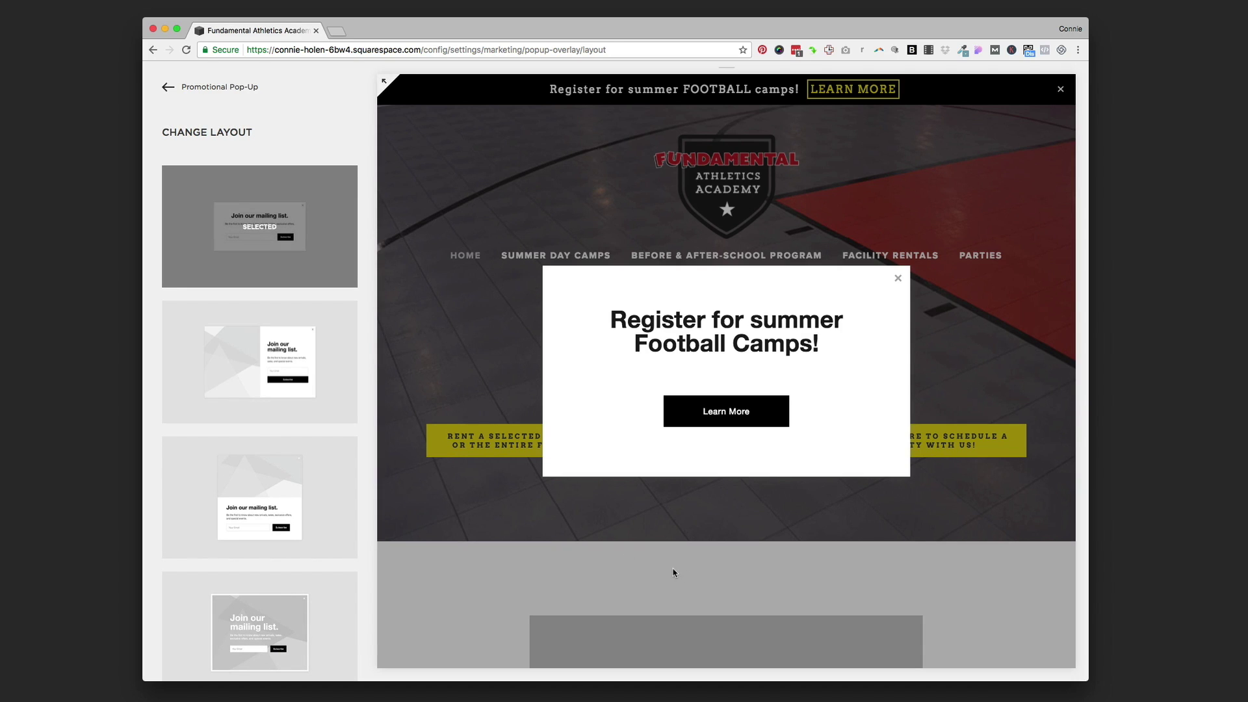
pyautogui.moveTo(239, 357)
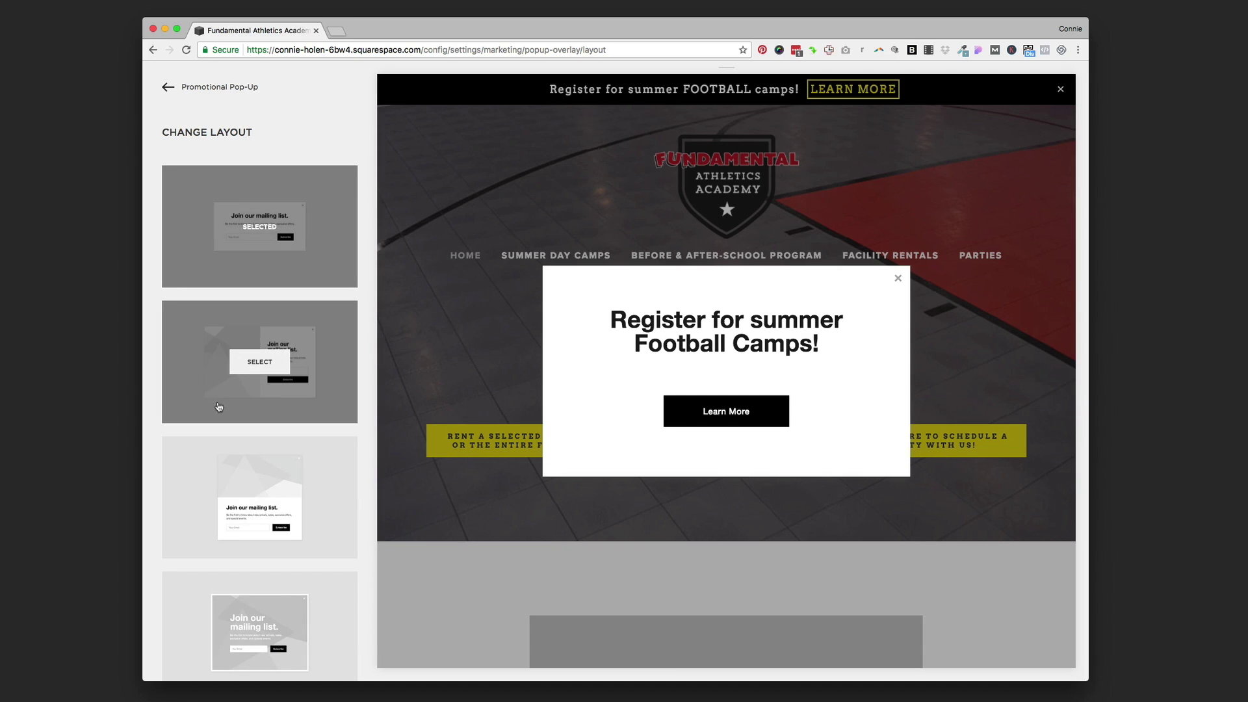
pyautogui.moveTo(263, 471)
pyautogui.scroll(-5, 263, 471)
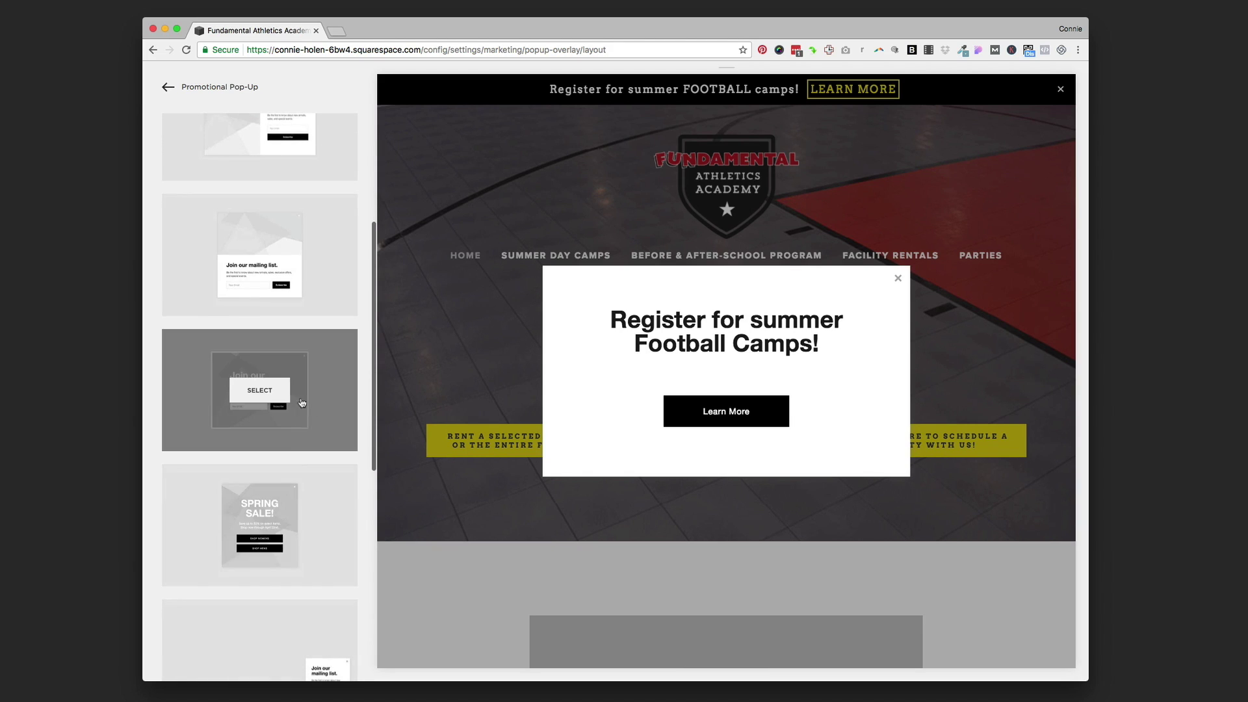
pyautogui.moveTo(287, 509)
pyautogui.scroll(-6, 323, 517)
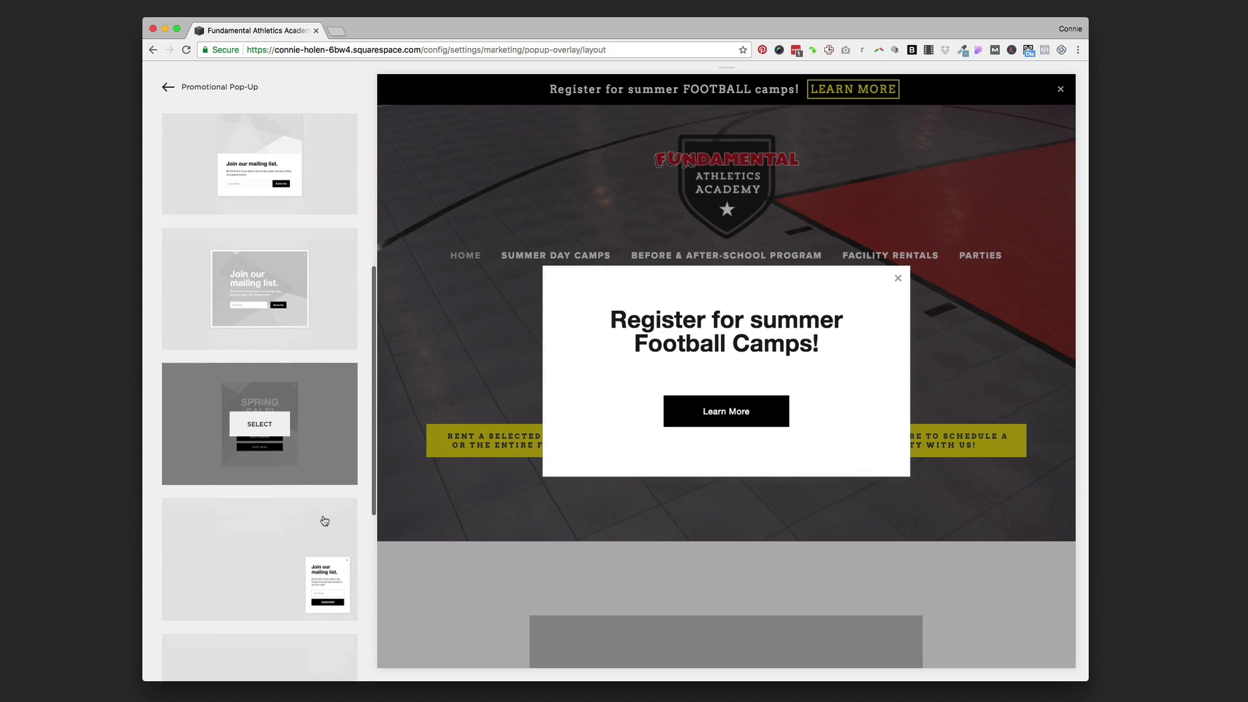
pyautogui.scroll(-2, 323, 521)
pyautogui.moveTo(324, 520)
pyautogui.scroll(-1, 324, 520)
pyautogui.moveTo(258, 565)
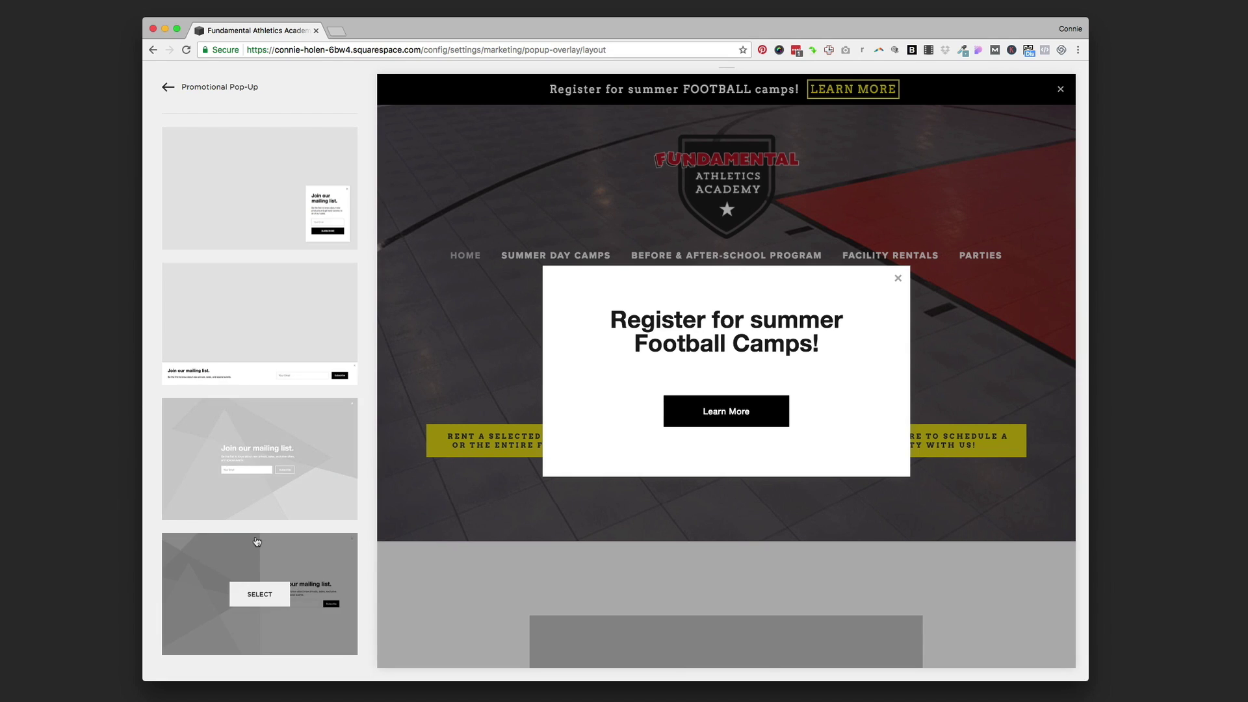
pyautogui.scroll(3, 257, 542)
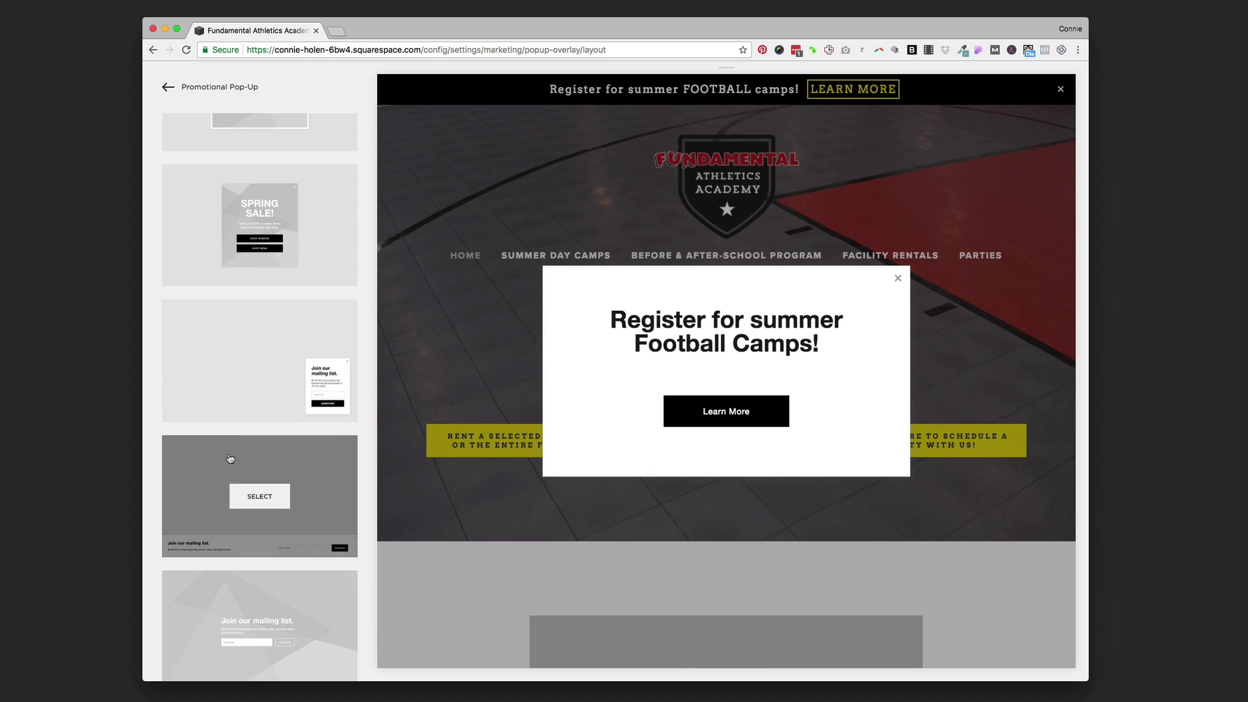
pyautogui.scroll(5, 242, 384)
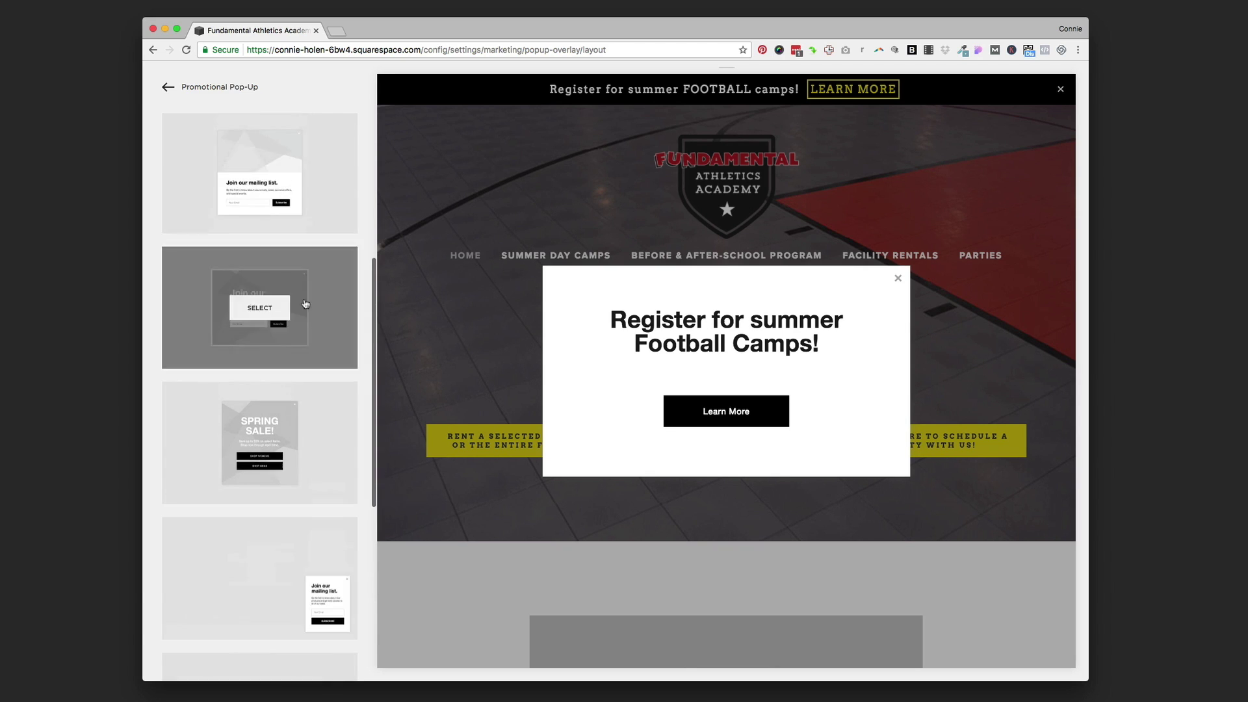
pyautogui.click(296, 292)
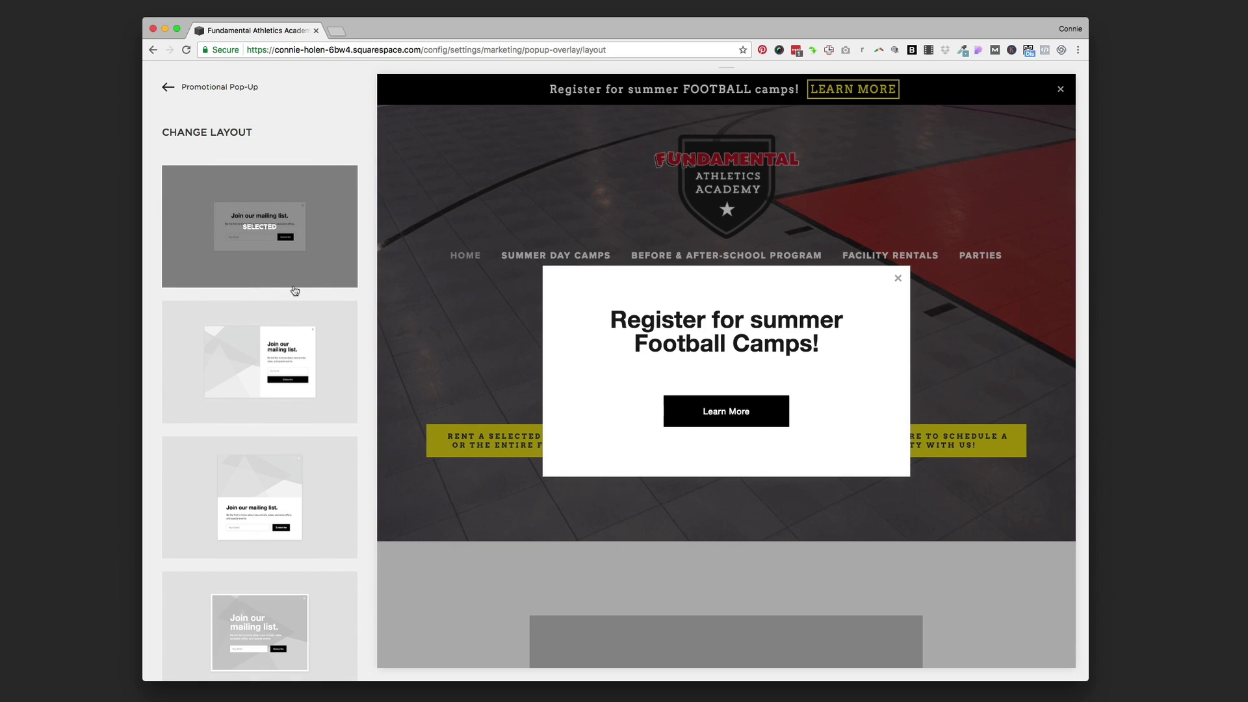
pyautogui.moveTo(259, 333)
pyautogui.click(190, 87)
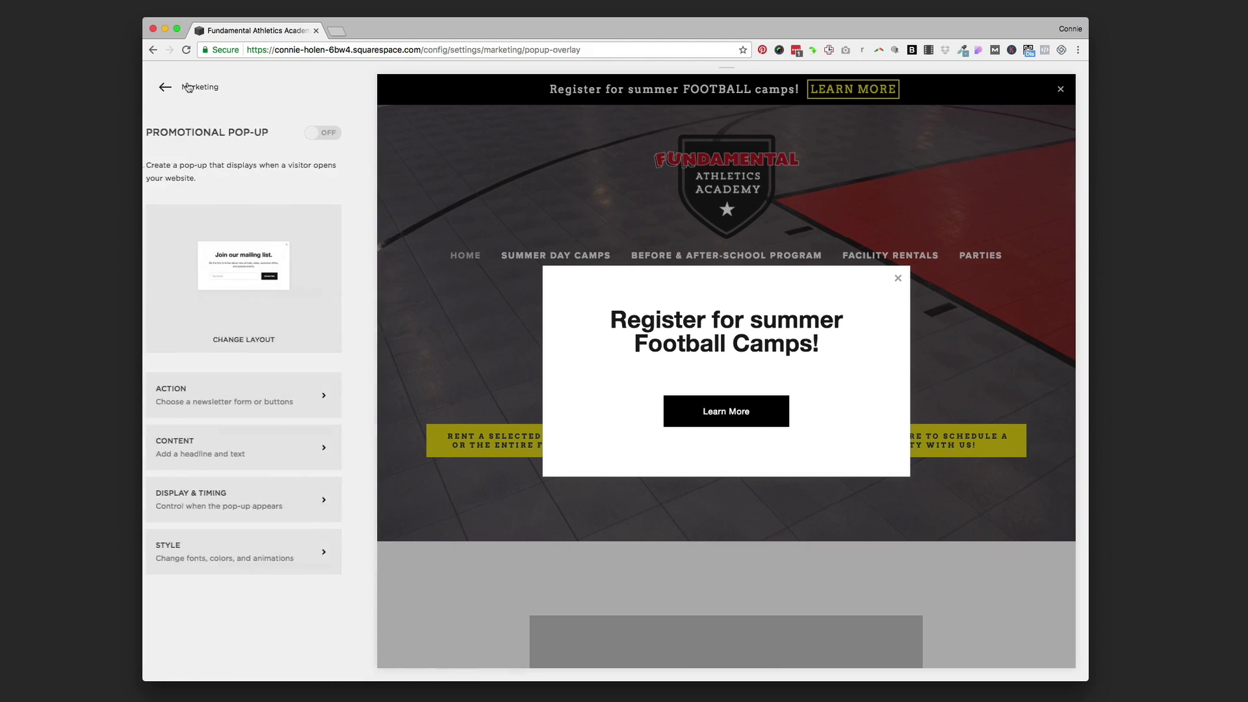
# Step: Switch the pop-up's action goal to Sign up for a newsletter and review its storage and submit options
pyautogui.click(241, 398)
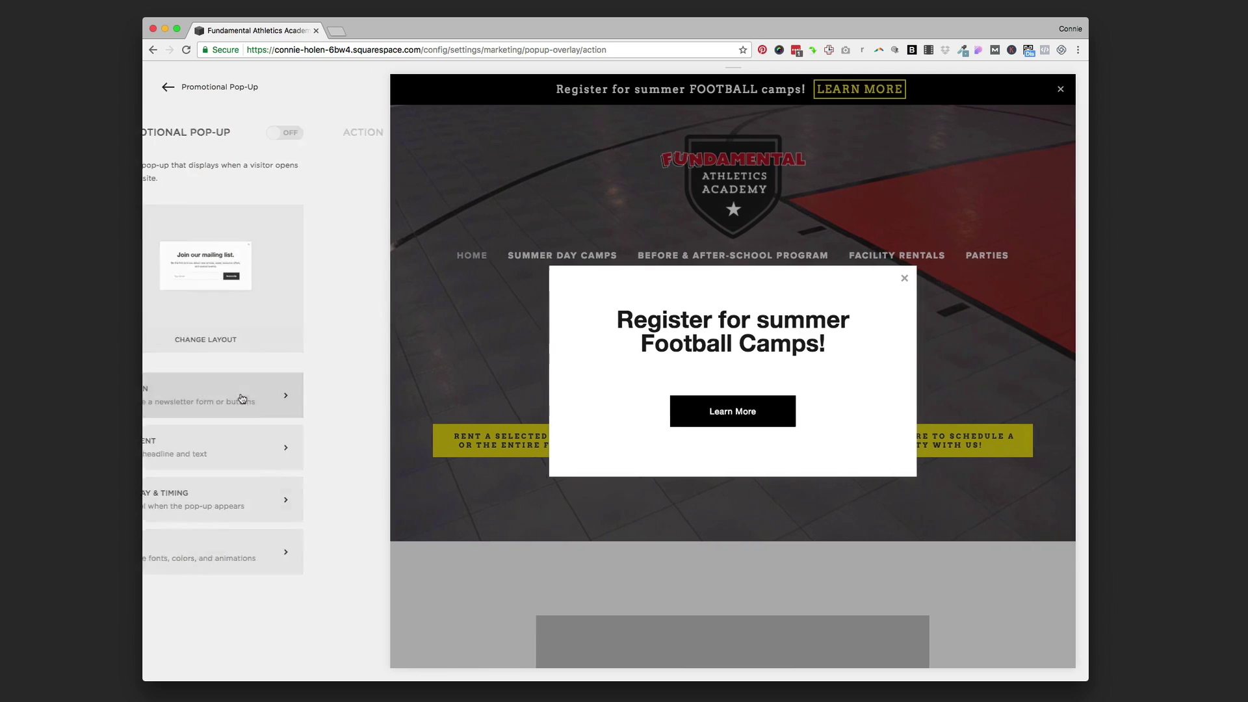
pyautogui.click(169, 206)
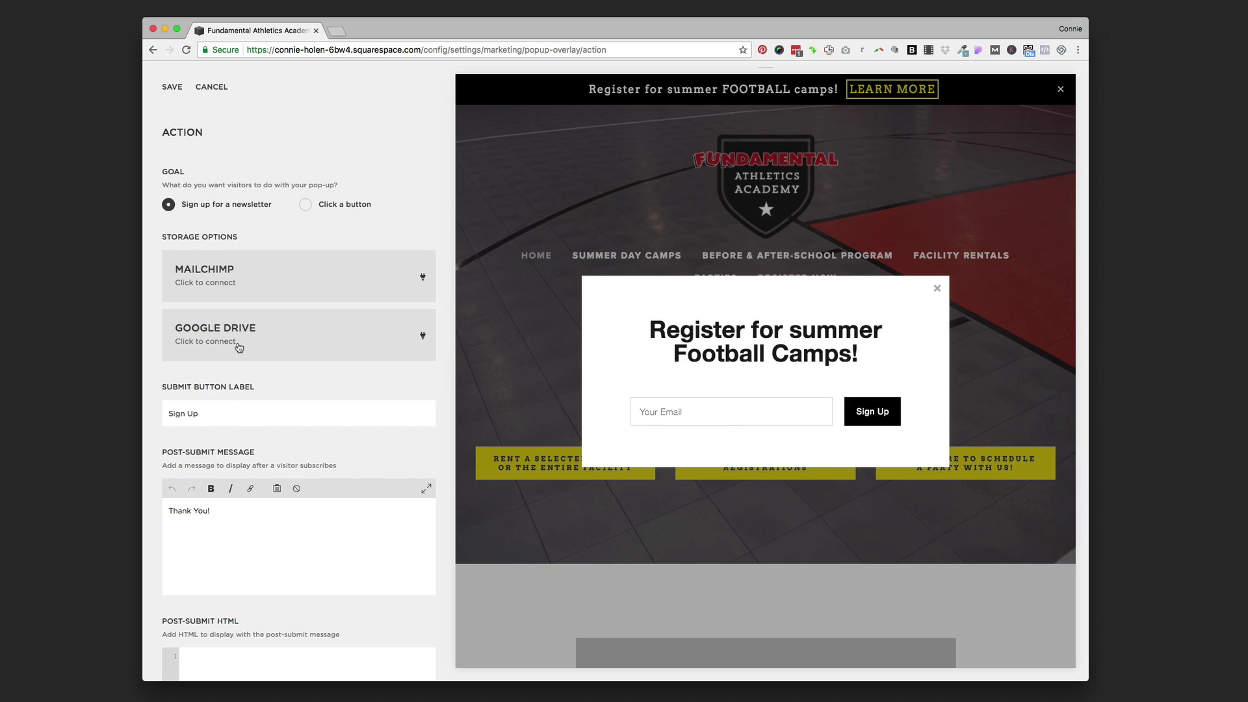
pyautogui.scroll(-1, 239, 348)
pyautogui.scroll(1, 239, 347)
# Step: Set the pop-up's action goal to Click a button, check the link types for Learn More, and save the action settings
pyautogui.click(306, 207)
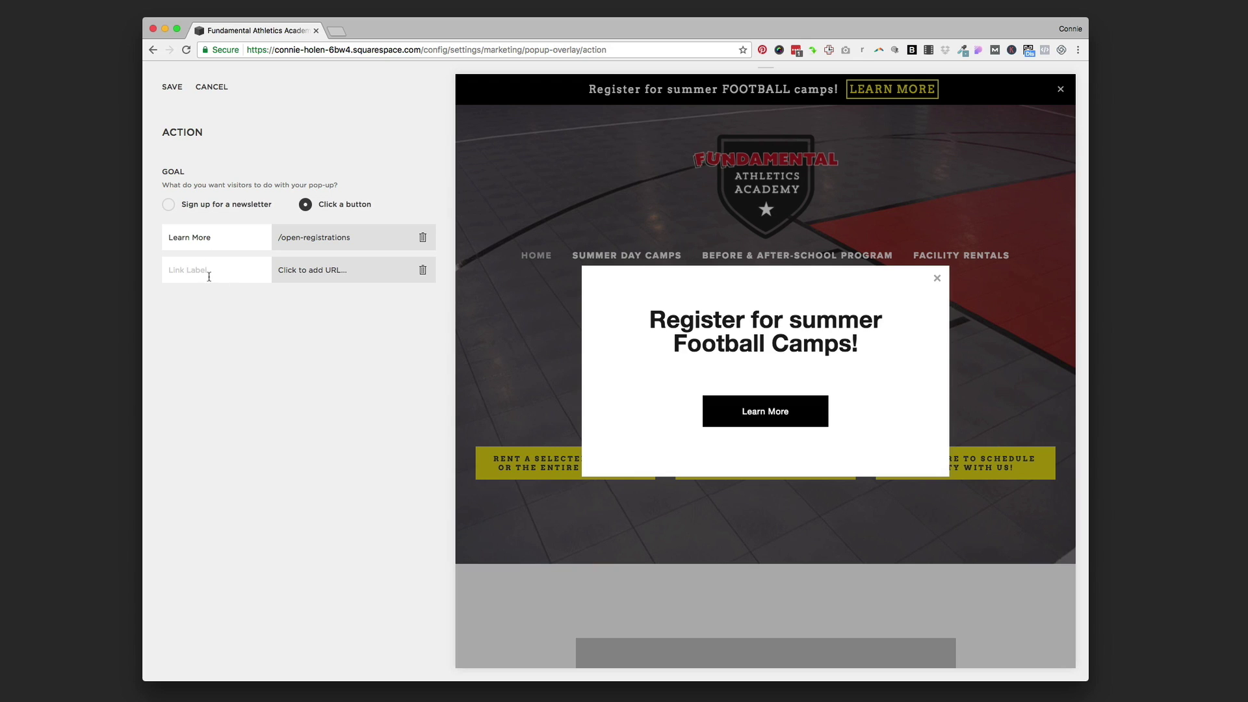
pyautogui.click(335, 239)
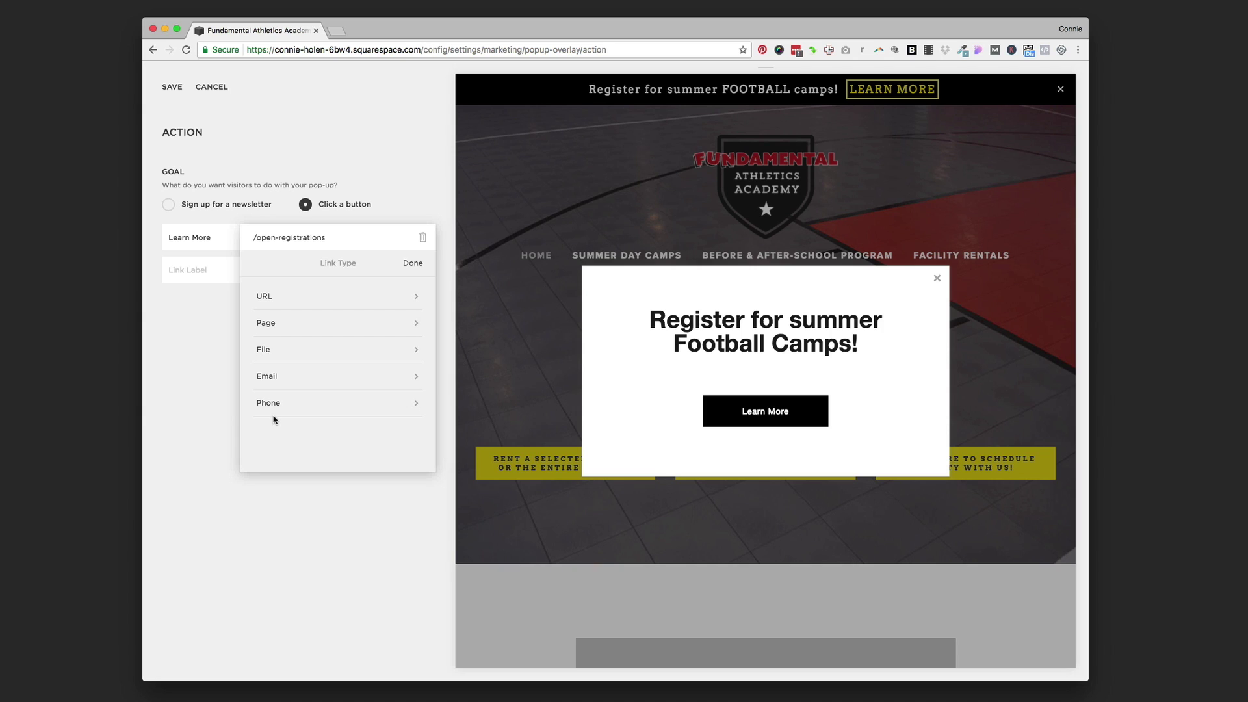
pyautogui.click(193, 327)
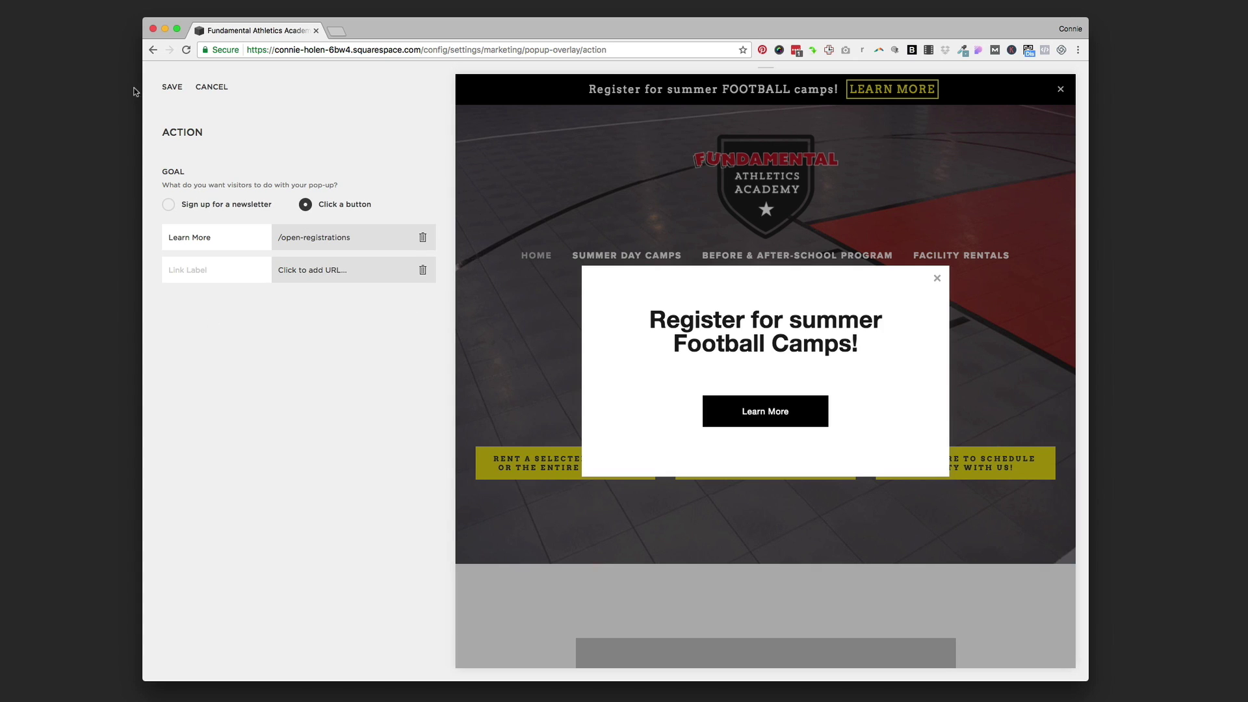
pyautogui.click(168, 88)
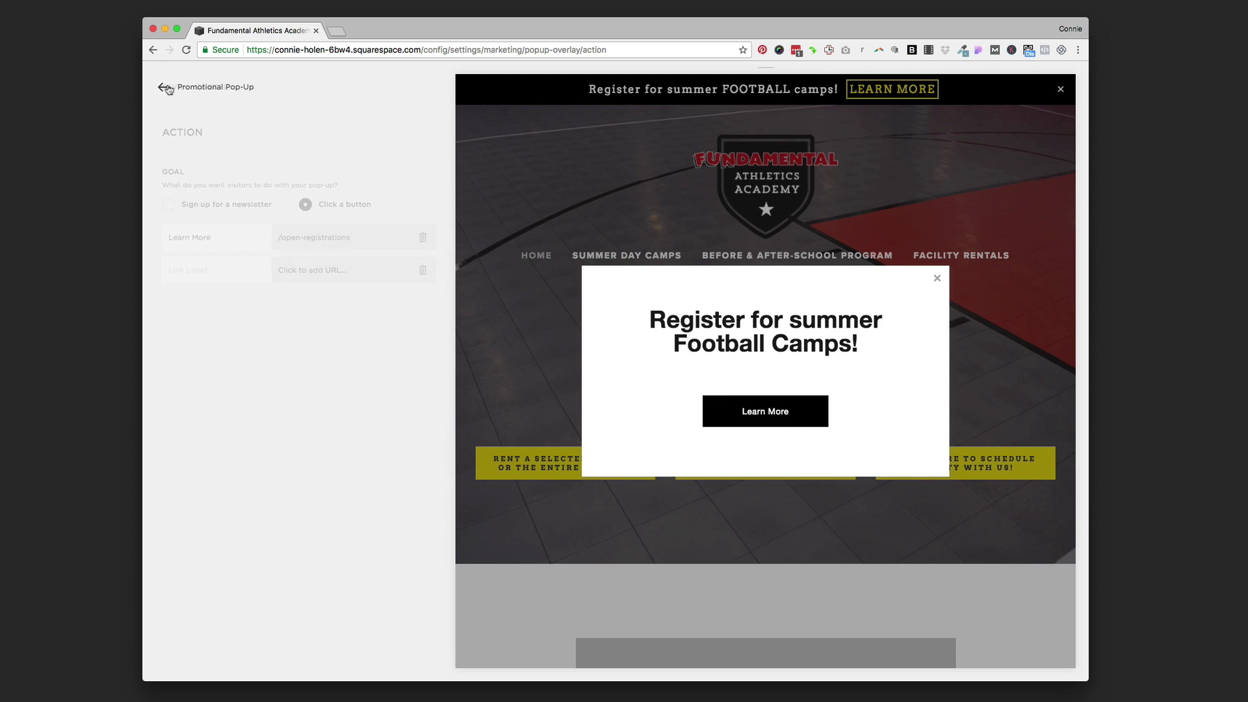
pyautogui.click(184, 88)
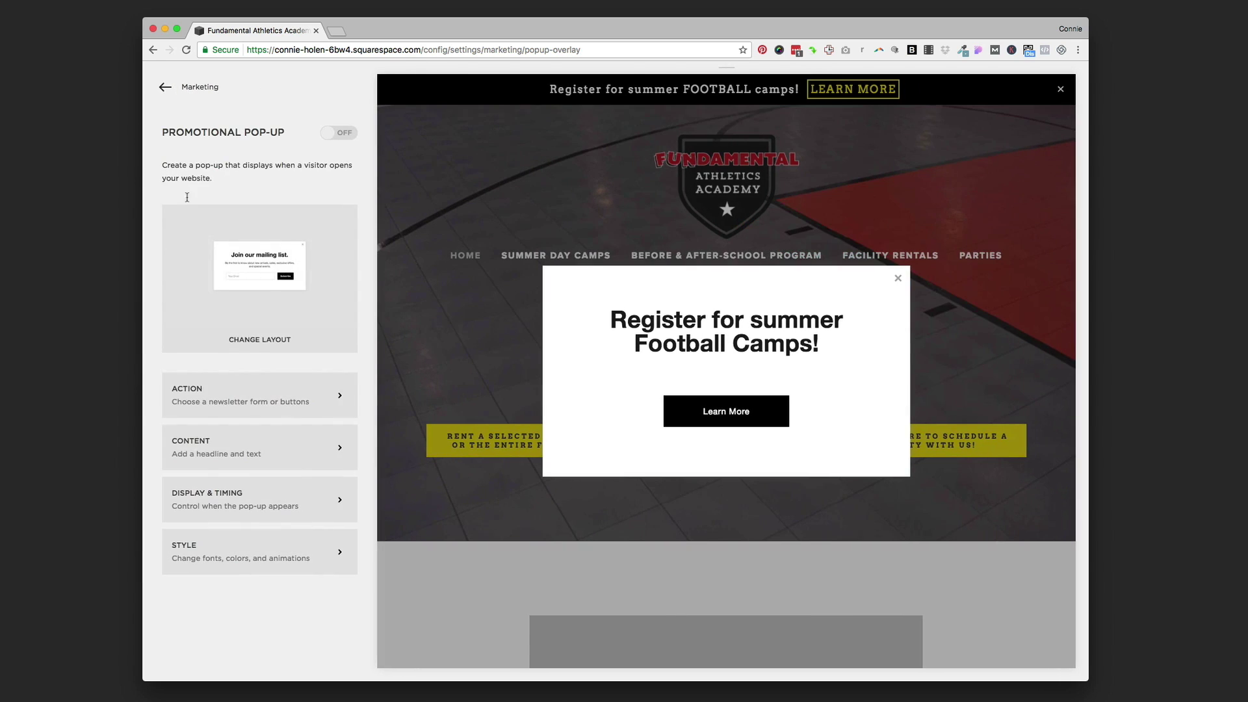
# Step: Review the pop-up's headline and body content settings and return to the pop-up overview
pyautogui.click(216, 451)
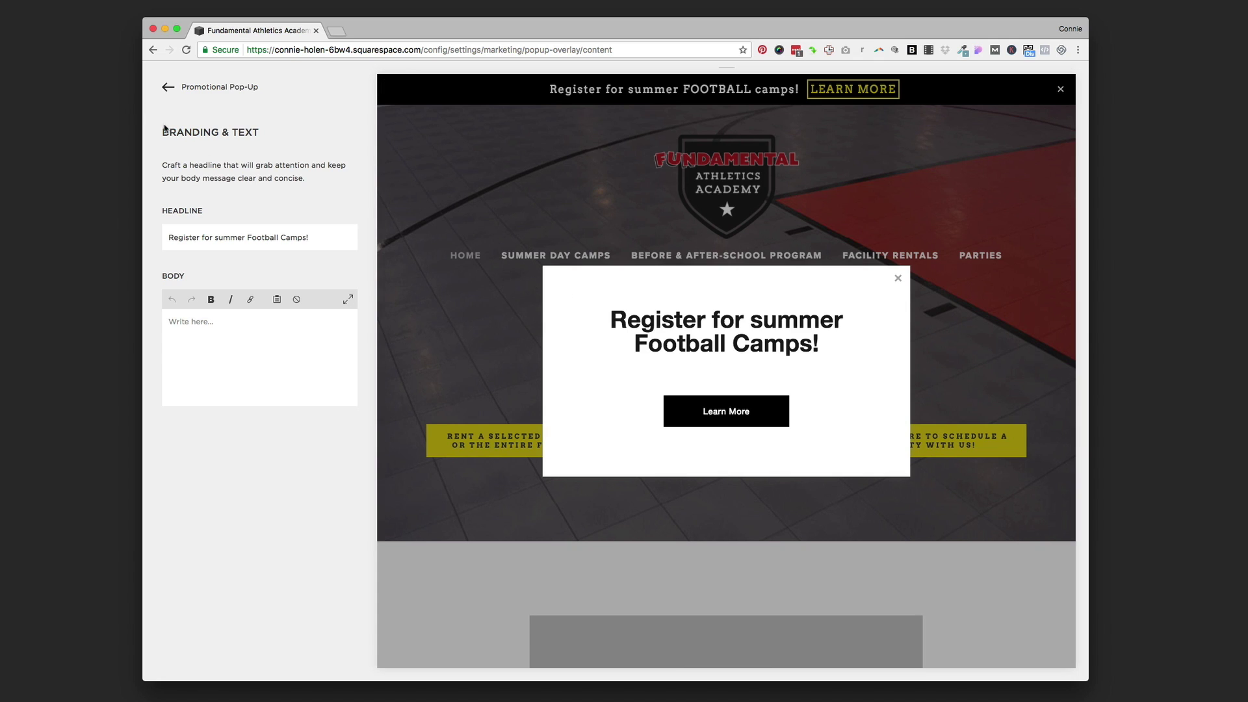
pyautogui.click(207, 87)
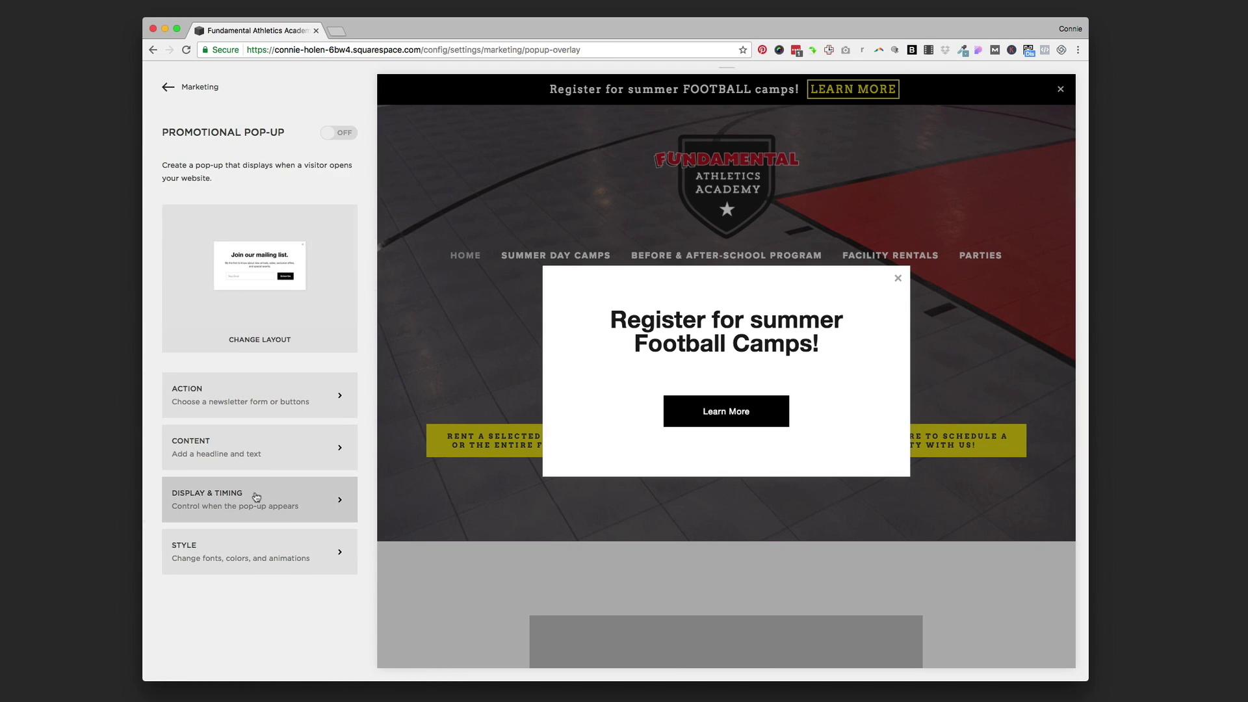
# Step: In the display and timing settings, set the pop-up to show on Any First Page
pyautogui.click(252, 498)
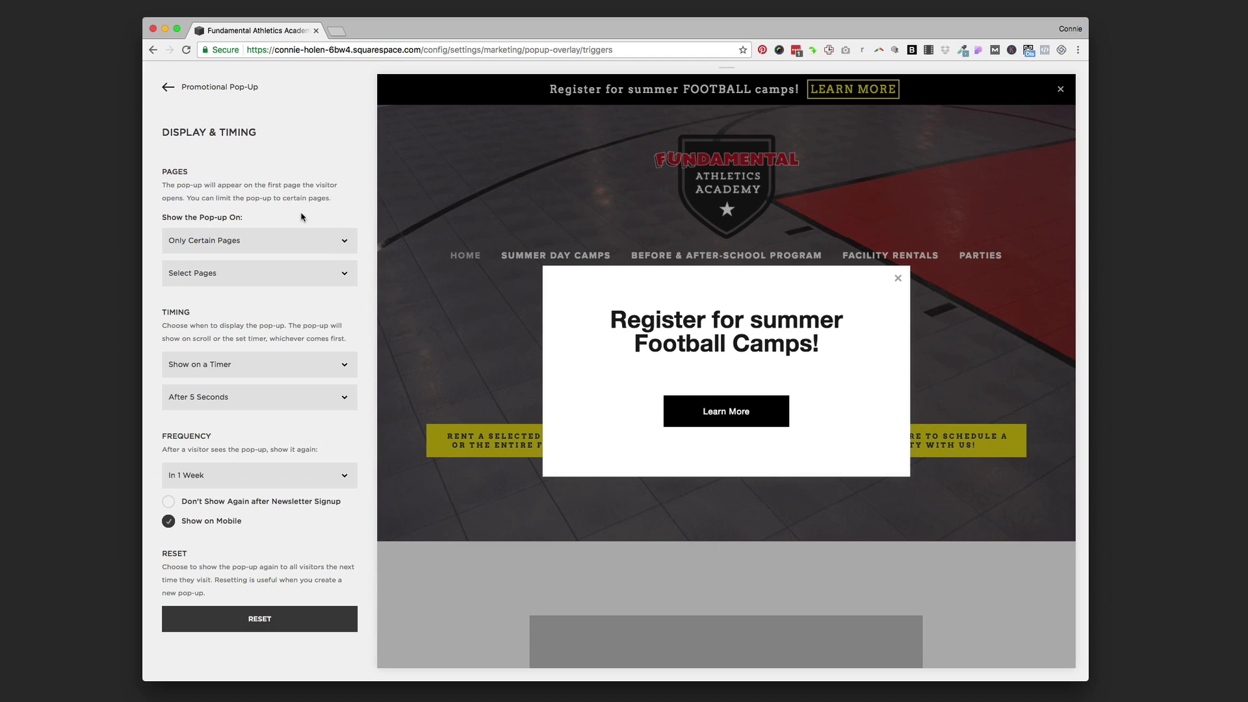
pyautogui.click(341, 240)
pyautogui.click(330, 230)
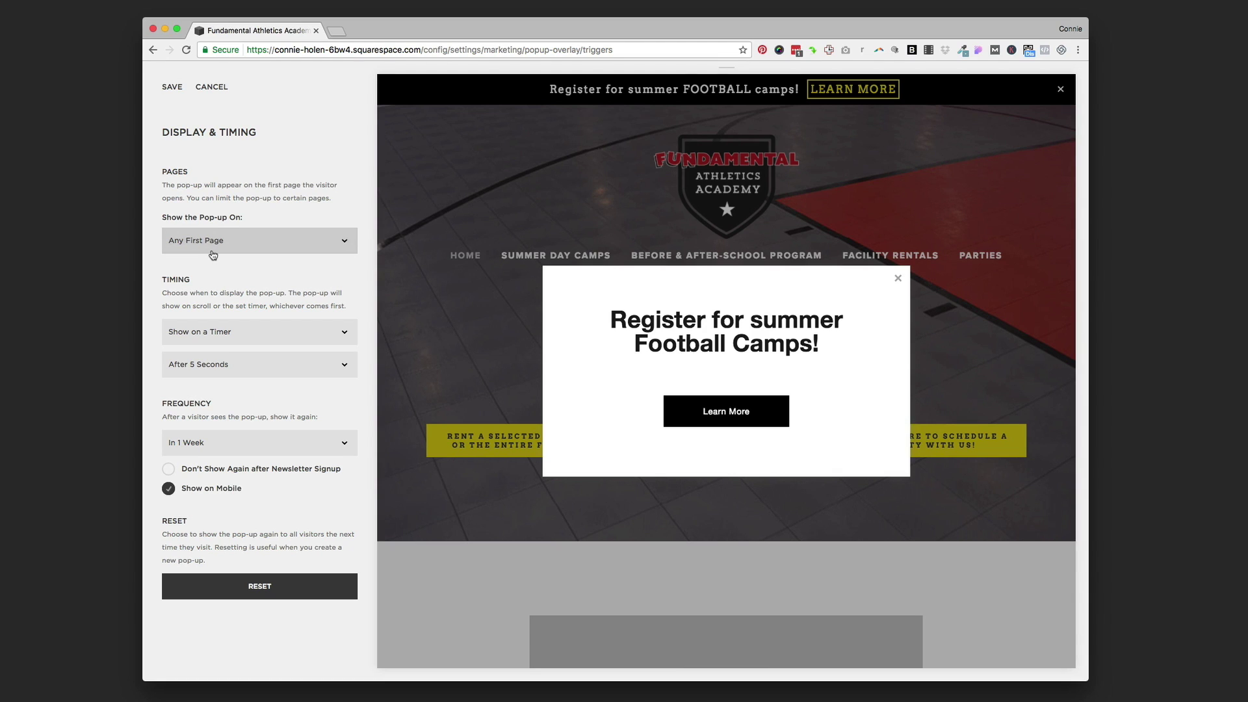
# Step: Limit the pop-up to Only Certain Pages and look through the list of pages that can be selected
pyautogui.click(343, 244)
pyautogui.click(336, 253)
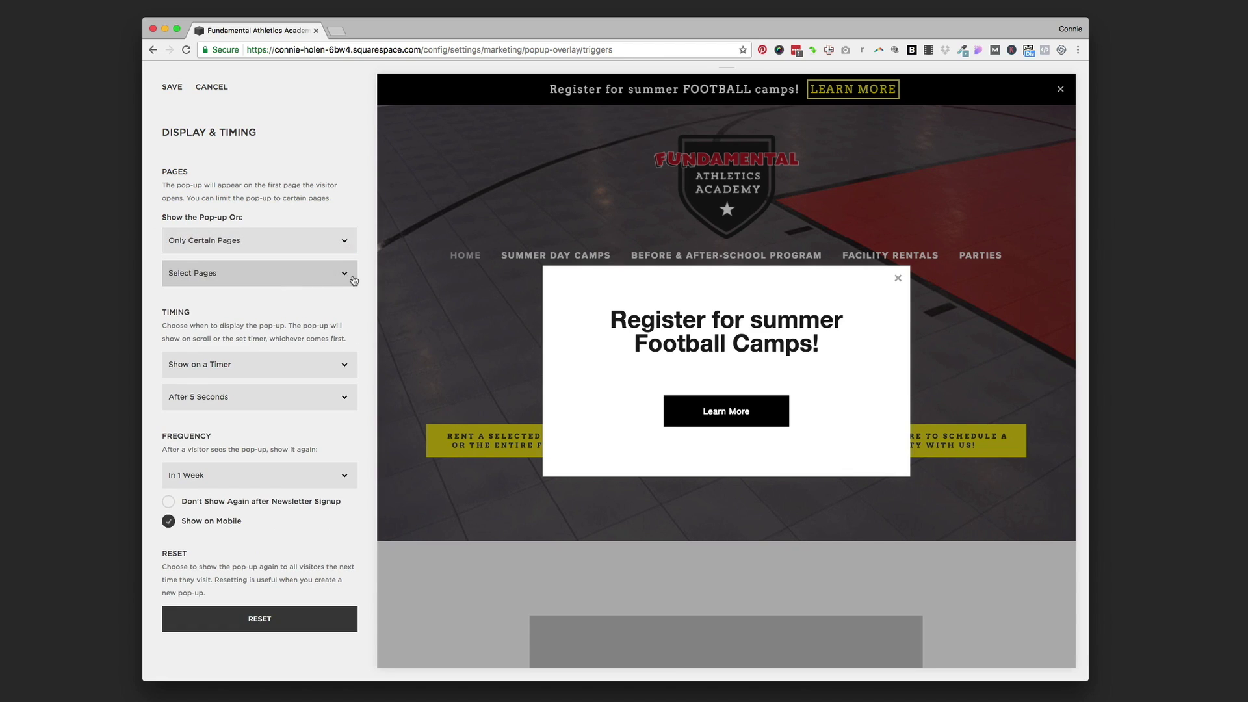
pyautogui.click(344, 275)
pyautogui.scroll(-3, 252, 322)
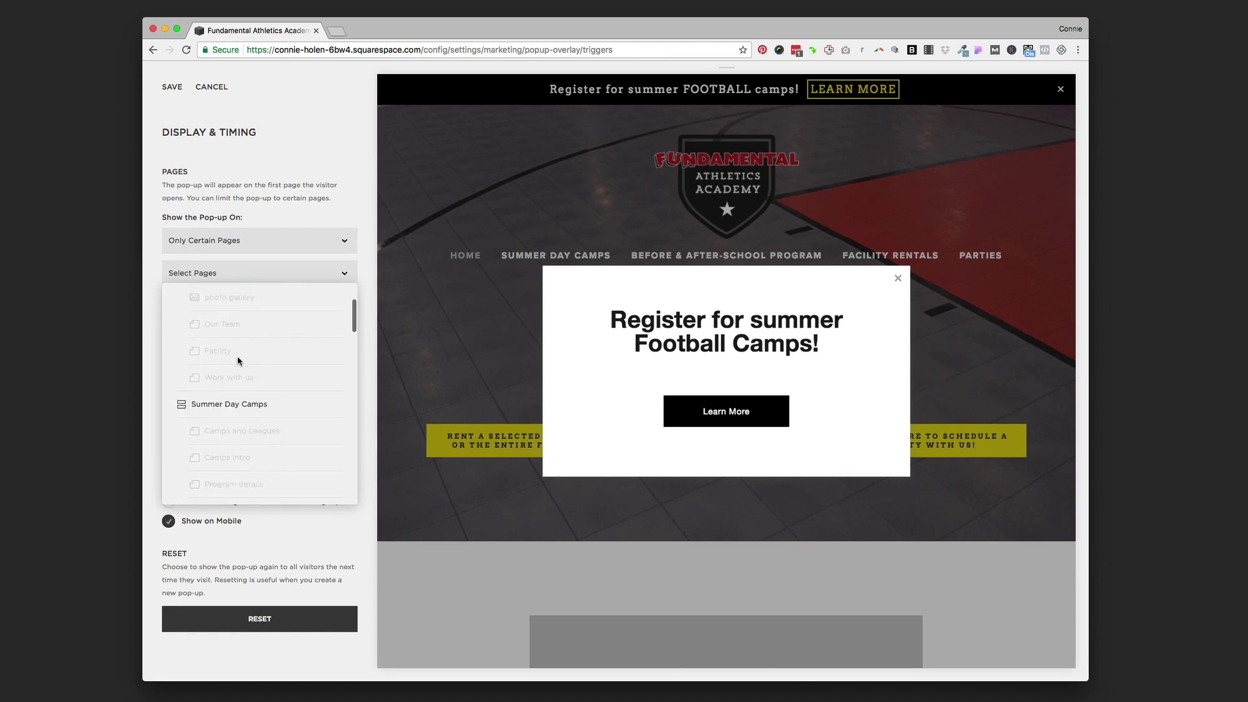
pyautogui.scroll(3, 240, 357)
pyautogui.scroll(-2, 250, 364)
pyautogui.scroll(-5, 251, 364)
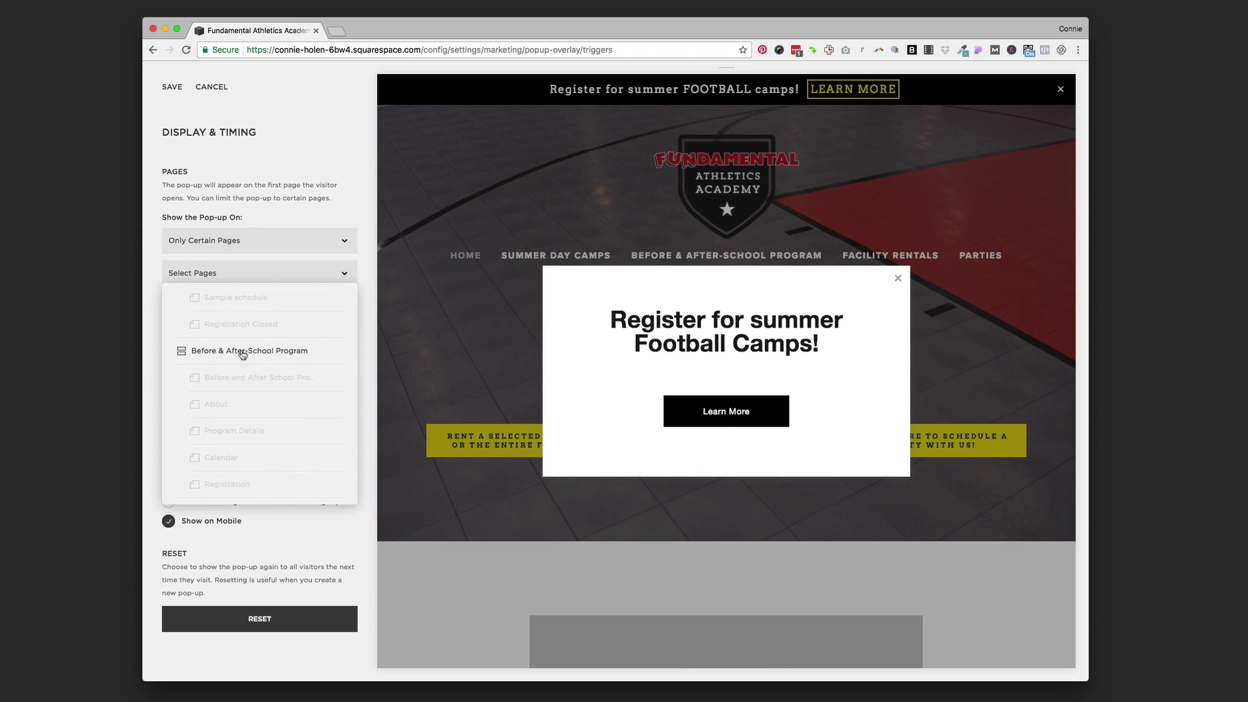
pyautogui.scroll(-4, 260, 360)
pyautogui.scroll(-1, 260, 360)
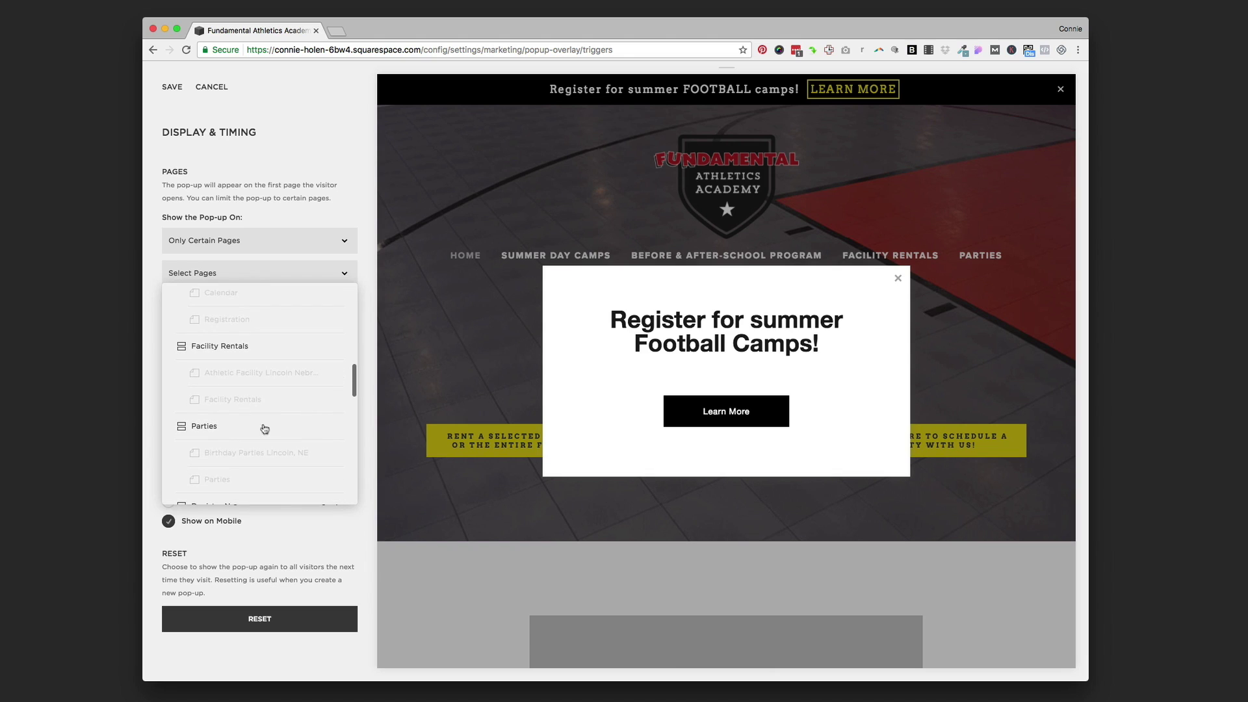
pyautogui.scroll(-2, 214, 432)
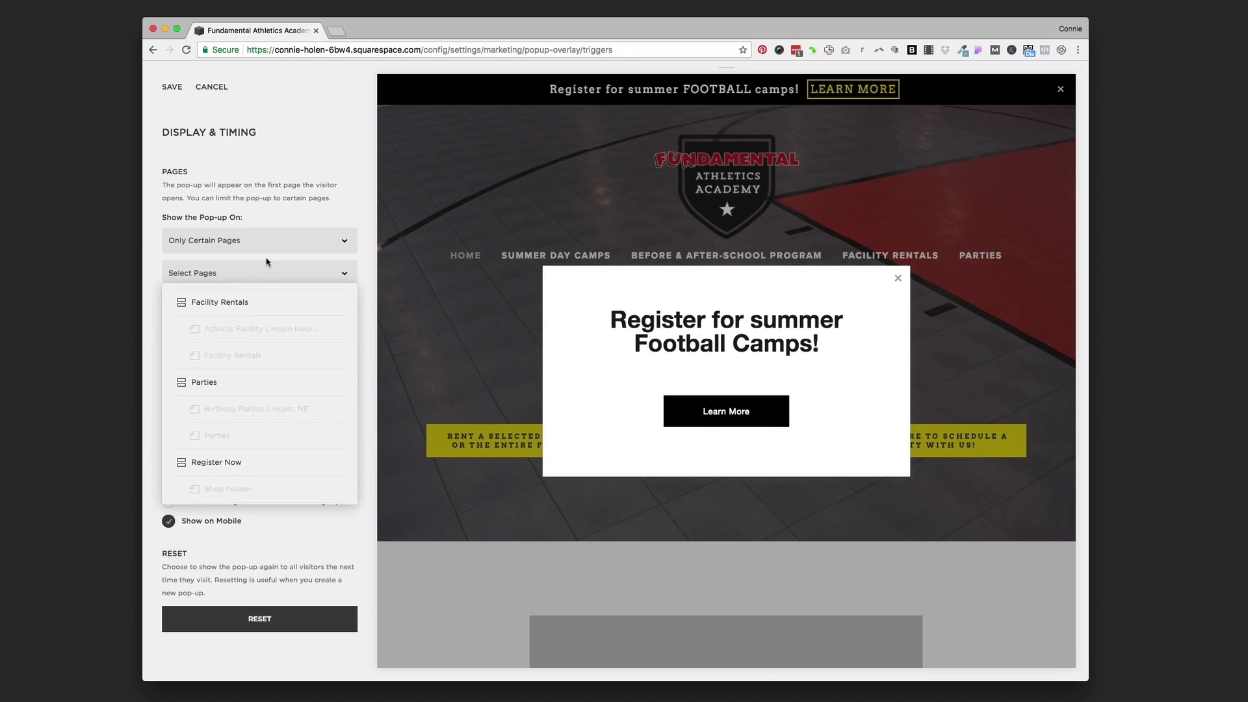
pyautogui.click(266, 215)
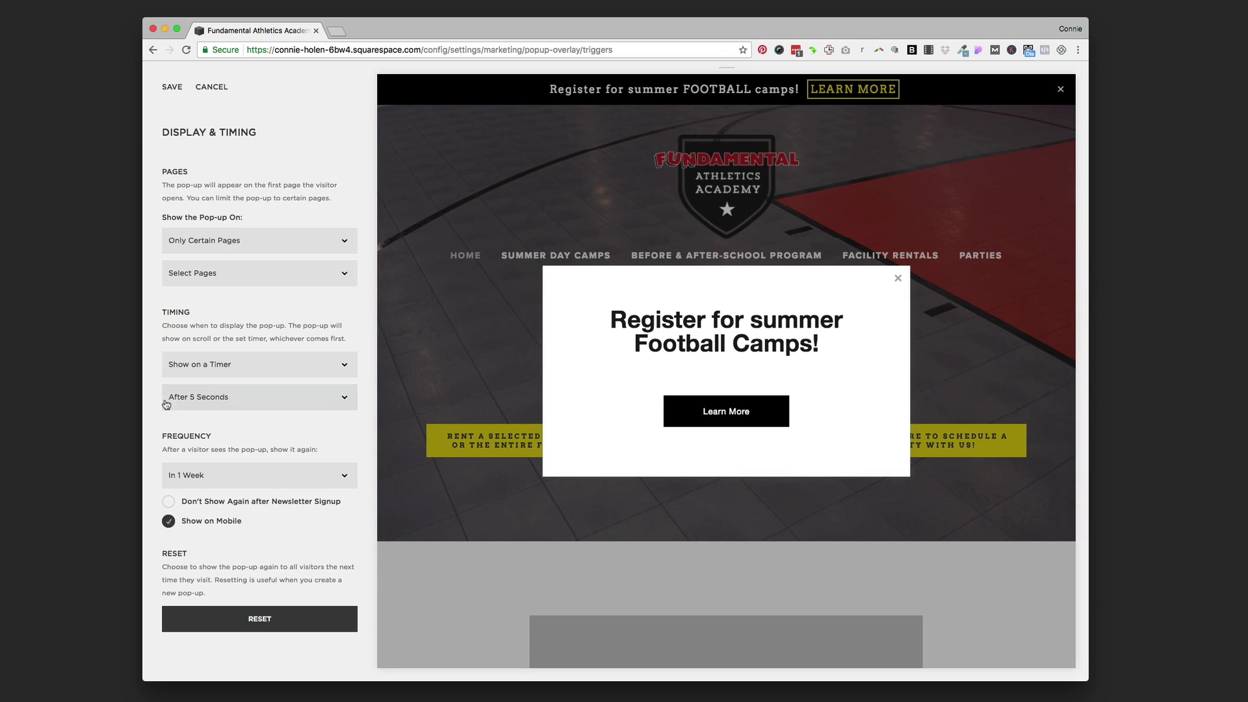
# Step: Review the pop-up's timing triggers and timer delay choices without changing them
pyautogui.click(343, 365)
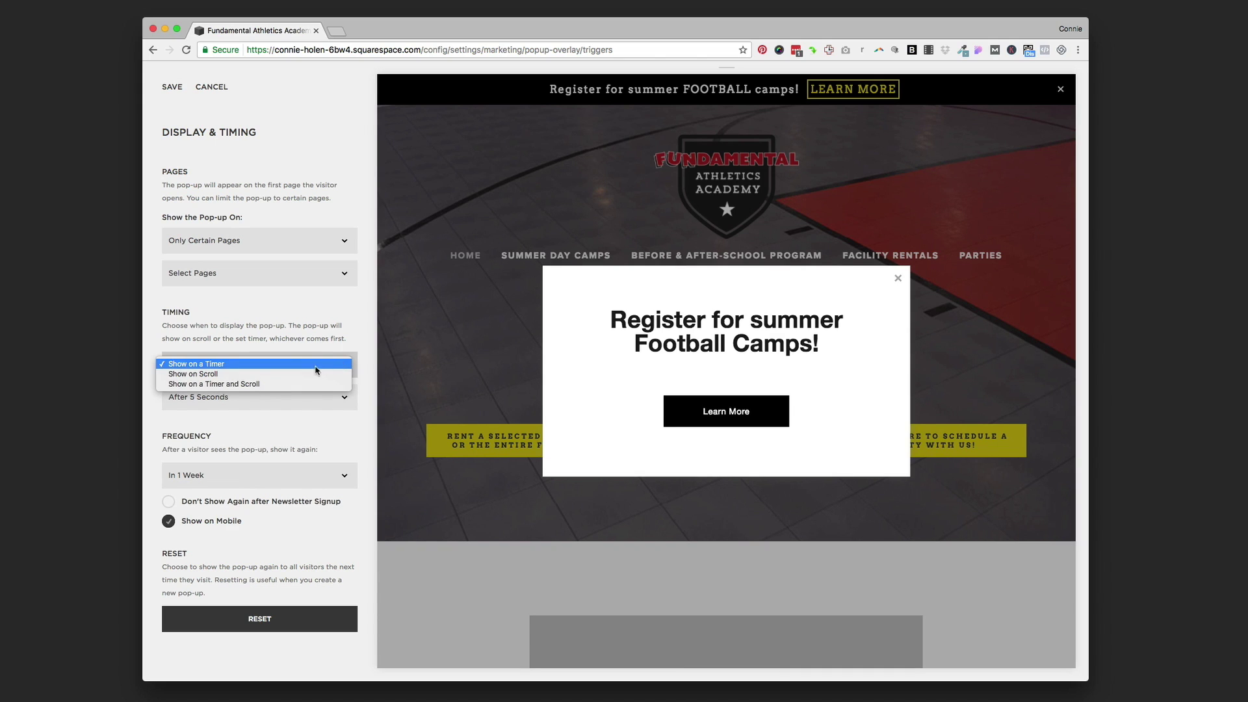
pyautogui.click(317, 351)
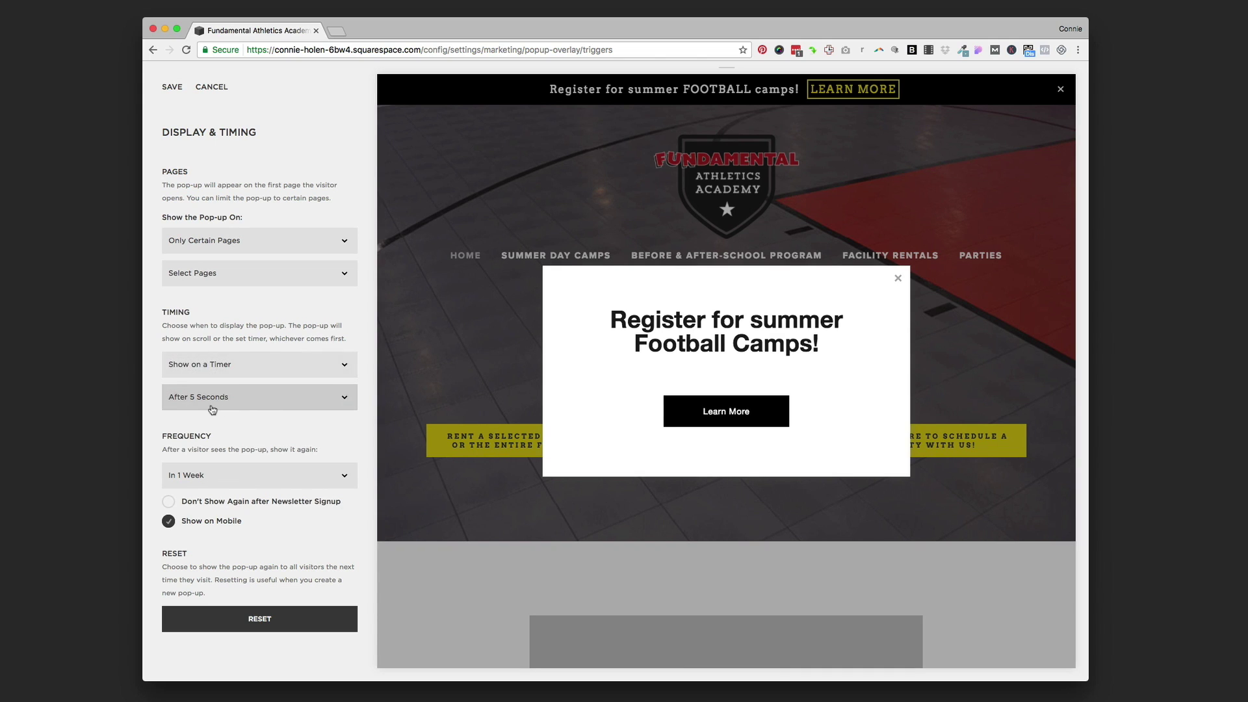
pyautogui.click(326, 405)
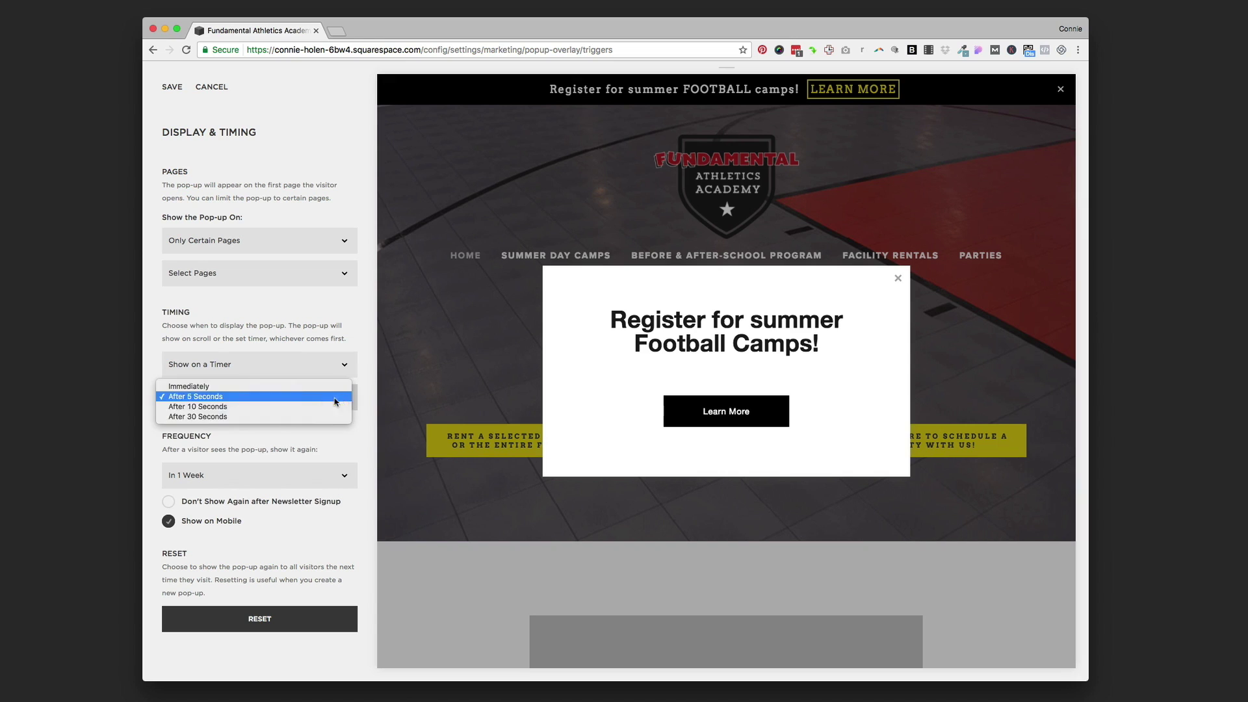
pyautogui.click(310, 435)
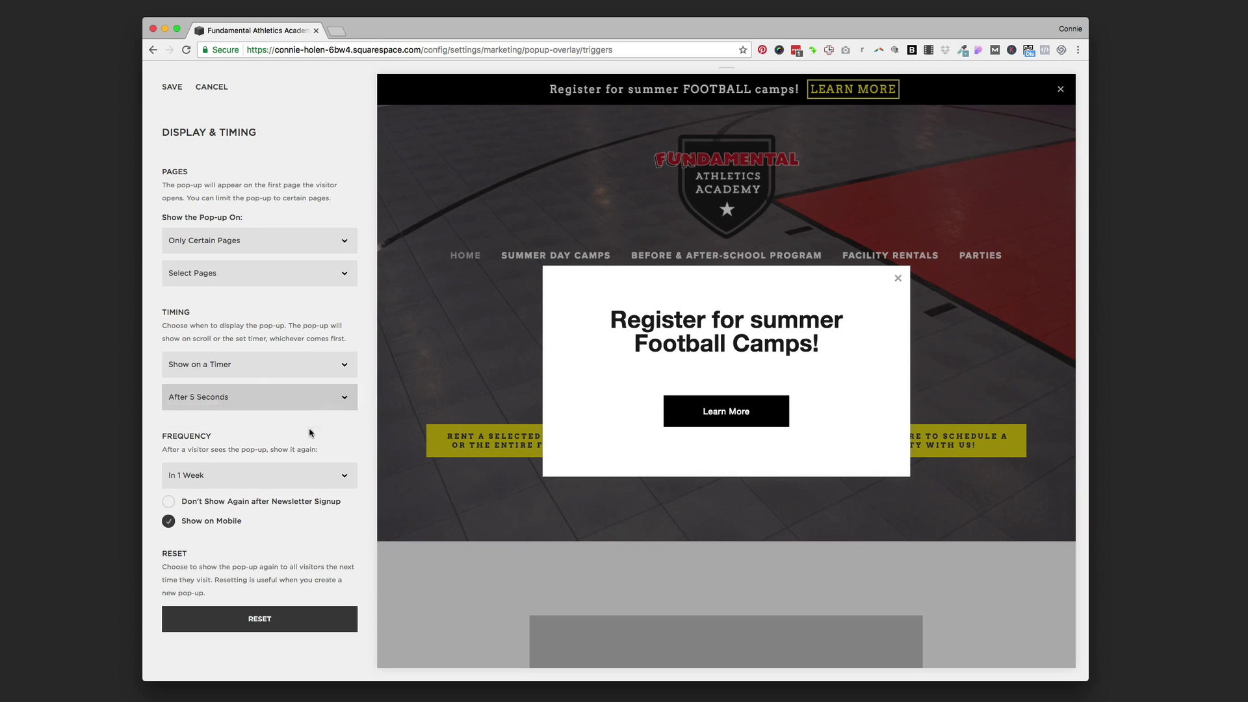
# Step: Set the pop-up's timing to Show on Scroll
pyautogui.click(340, 364)
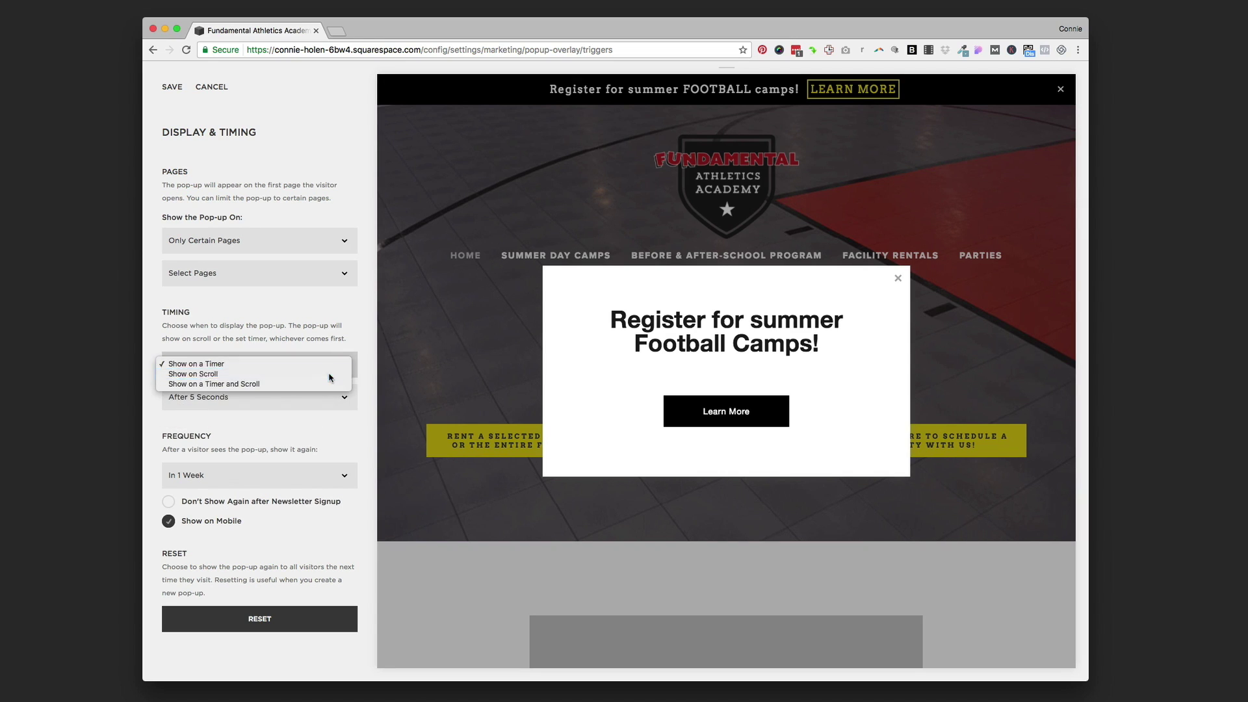
pyautogui.click(330, 375)
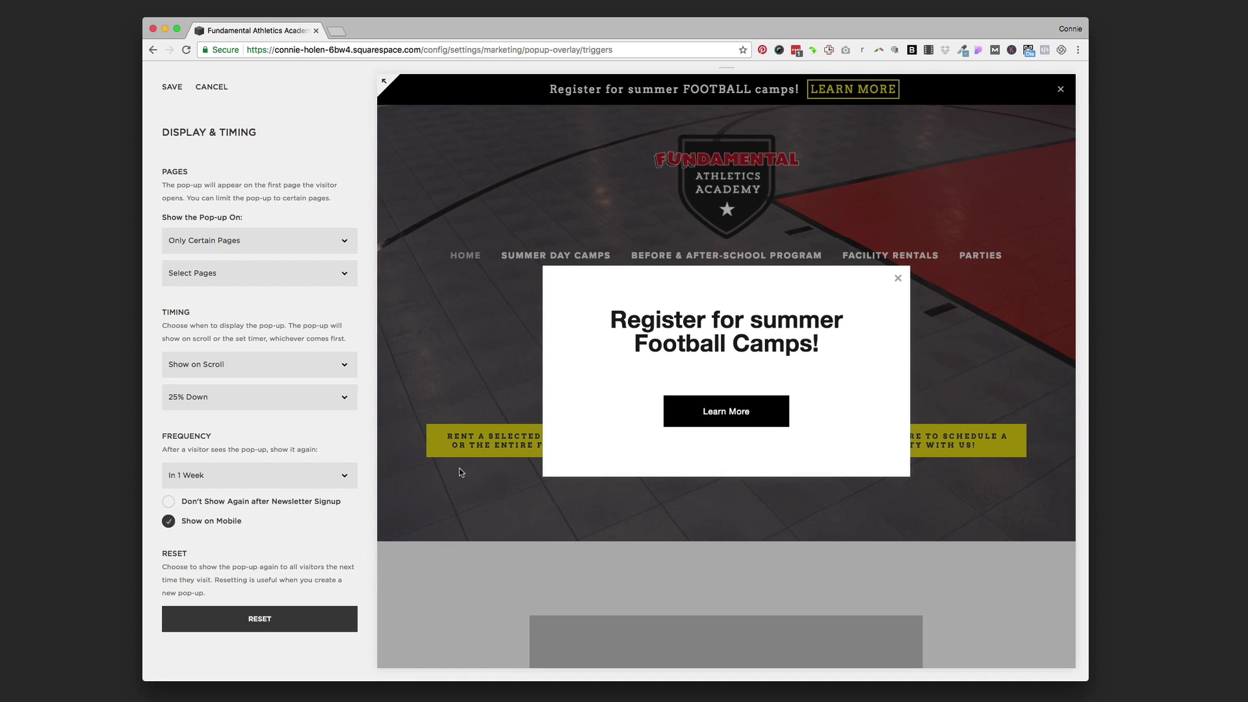
pyautogui.scroll(-10, 459, 468)
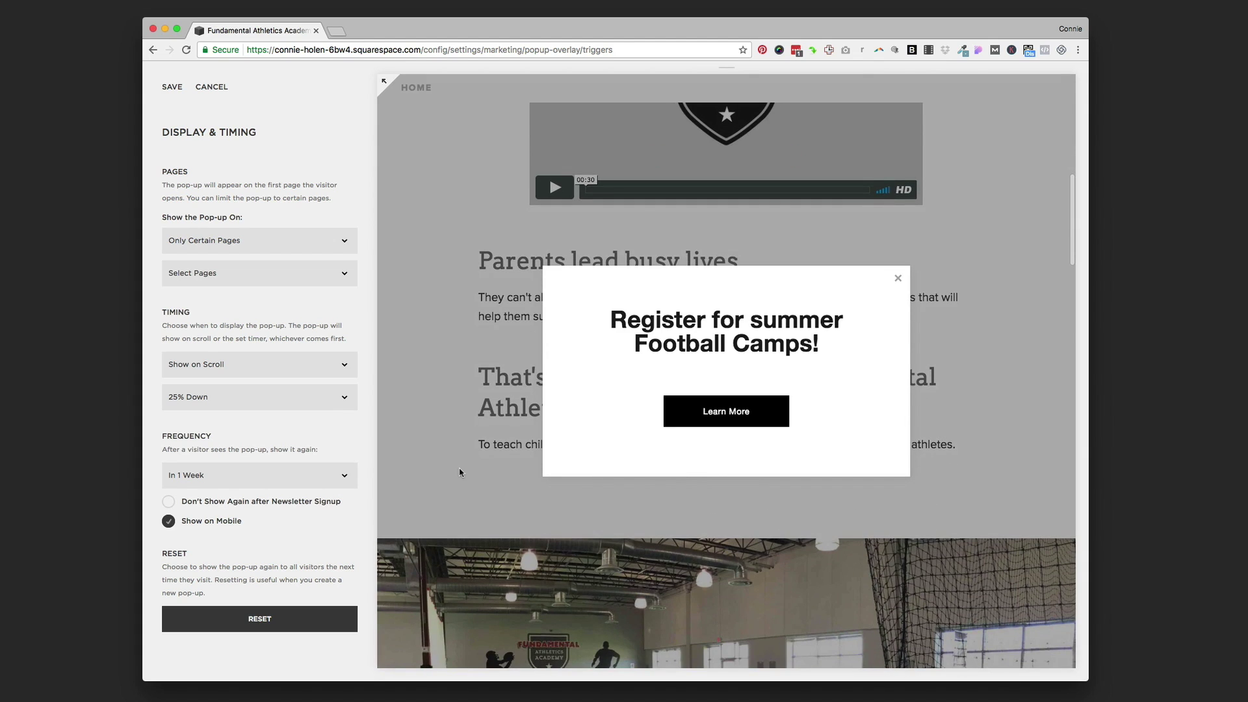
# Step: Check the scroll depth choices and set the pop-up's timing to Show on a Timer and Scroll
pyautogui.click(338, 398)
pyautogui.click(319, 436)
pyautogui.click(347, 364)
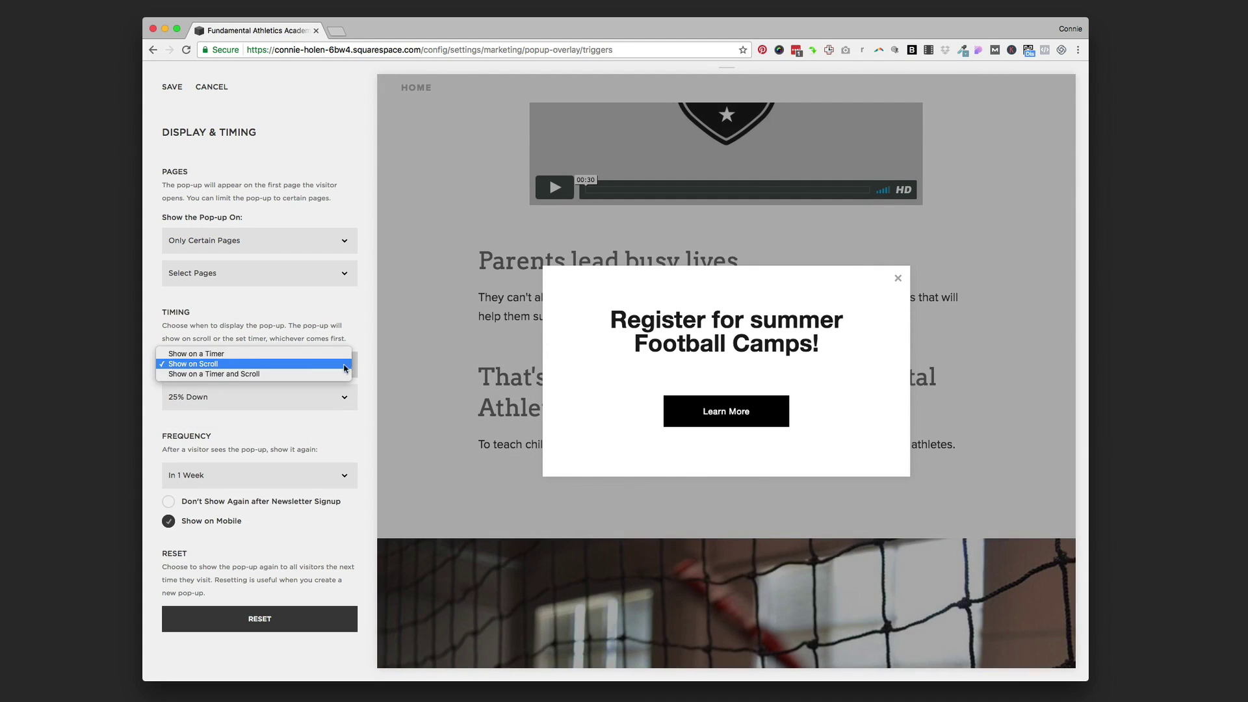
pyautogui.click(316, 374)
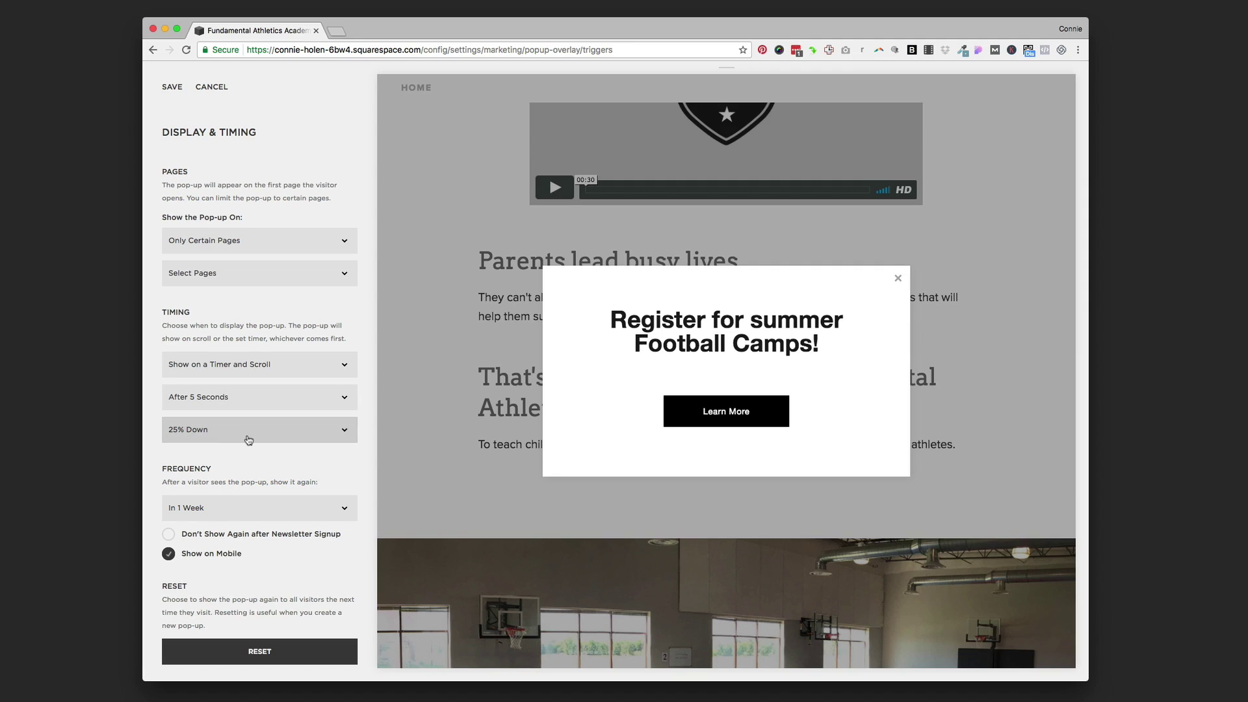
# Step: Review the available timer delays and scroll depths for the pop-up without changing either setting
pyautogui.scroll(-1, 250, 440)
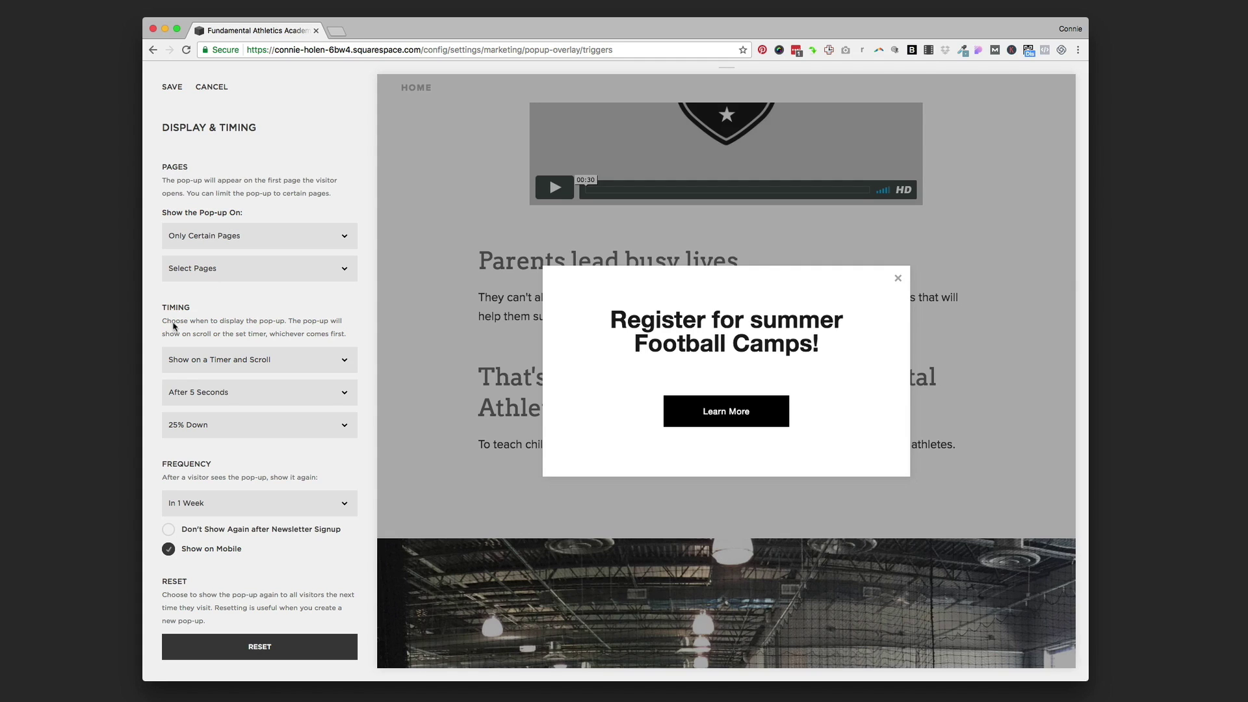
pyautogui.click(332, 401)
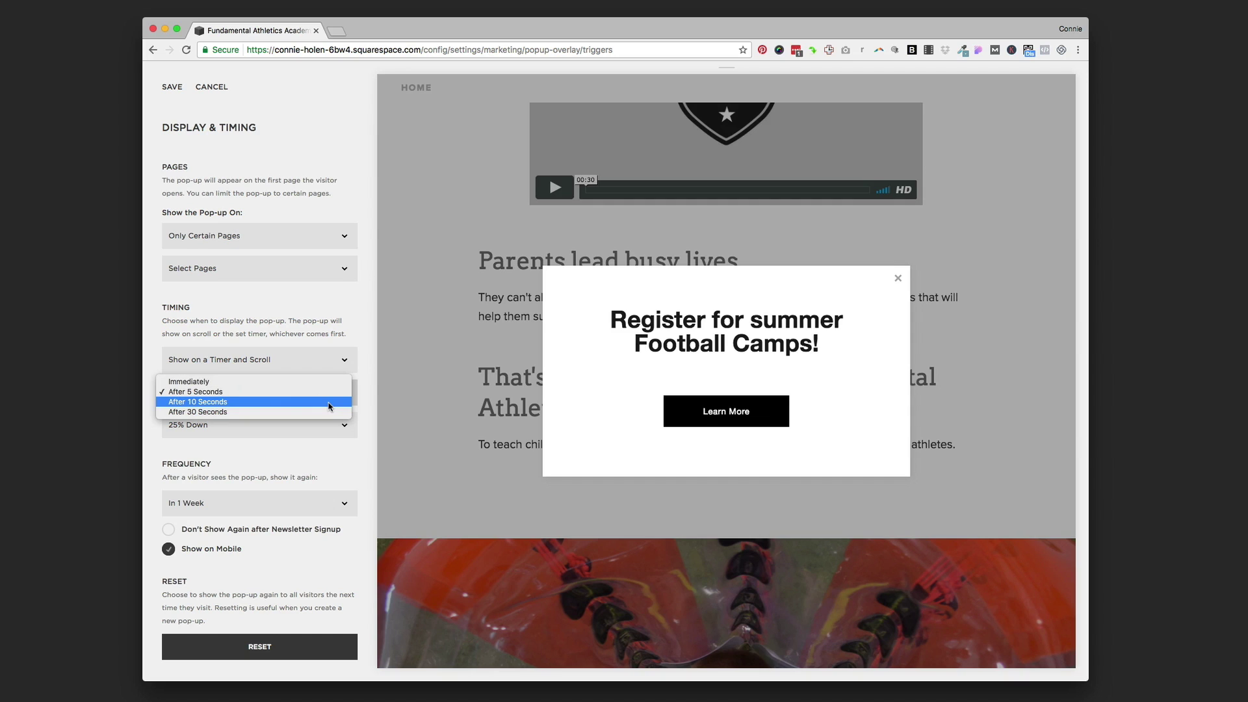
pyautogui.click(275, 447)
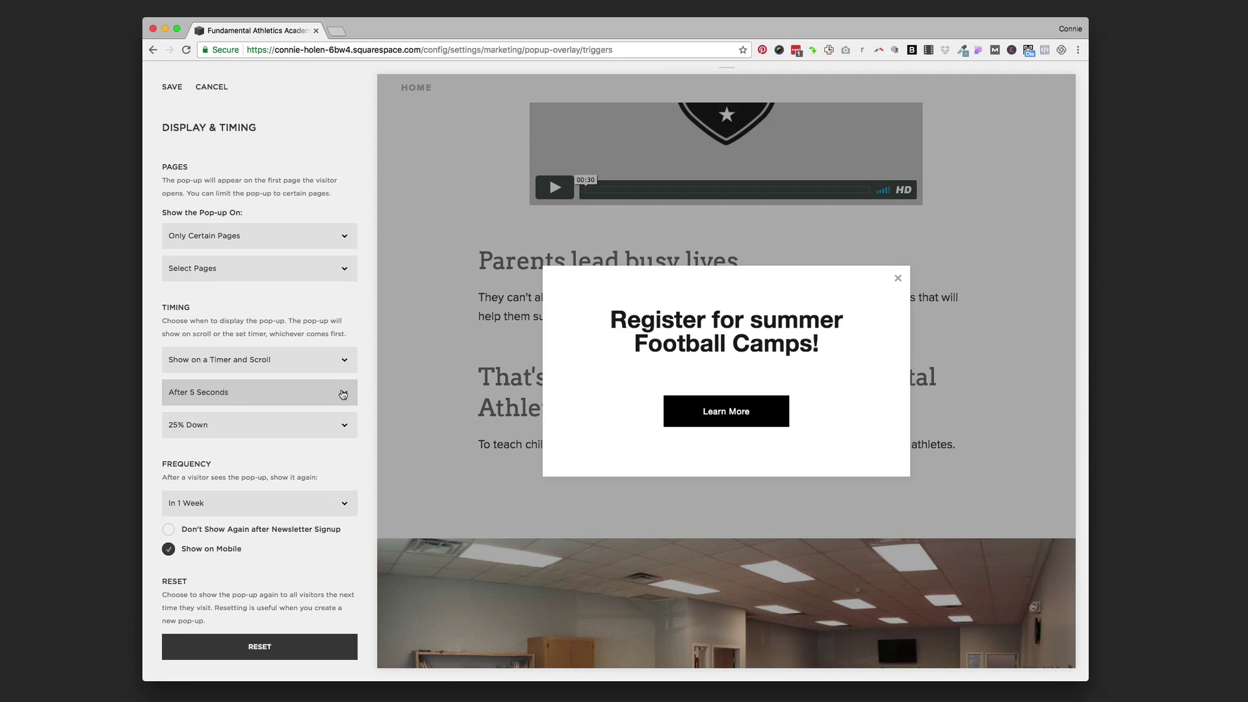
pyautogui.click(322, 426)
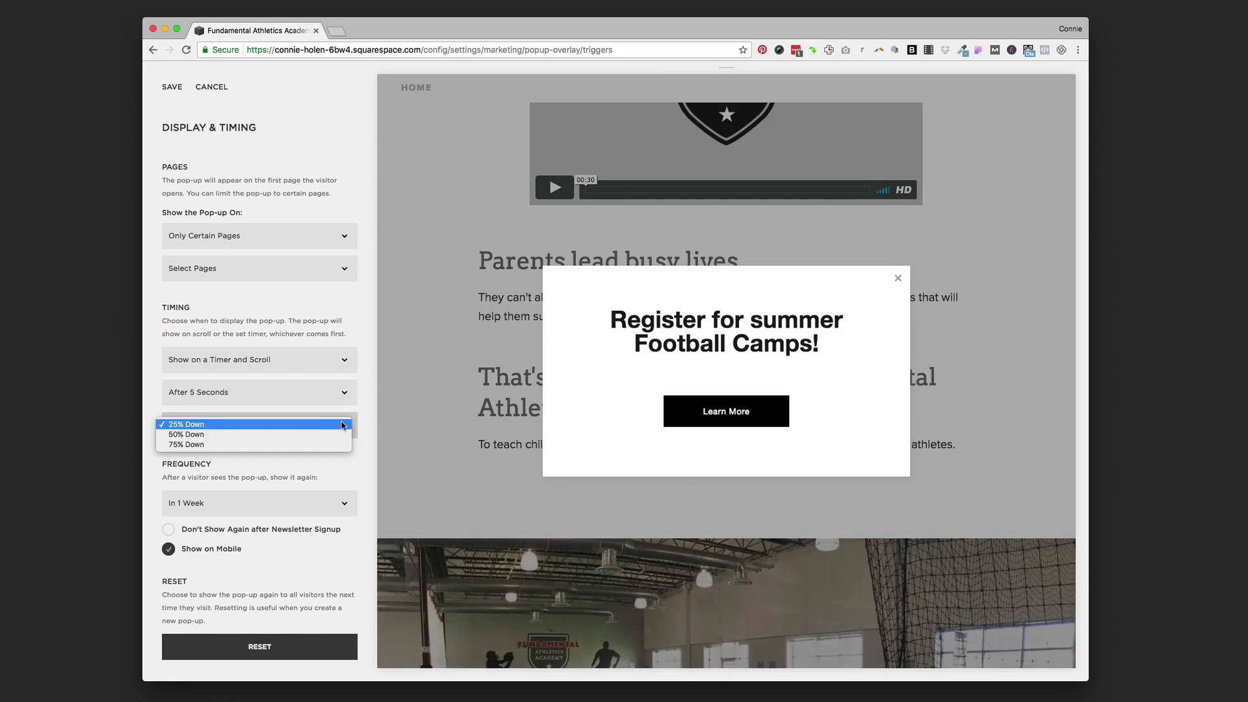
pyautogui.click(296, 464)
# Step: Review the frequency choices for showing the pop-up again to a visitor, leaving the setting as it is
pyautogui.scroll(-1, 303, 455)
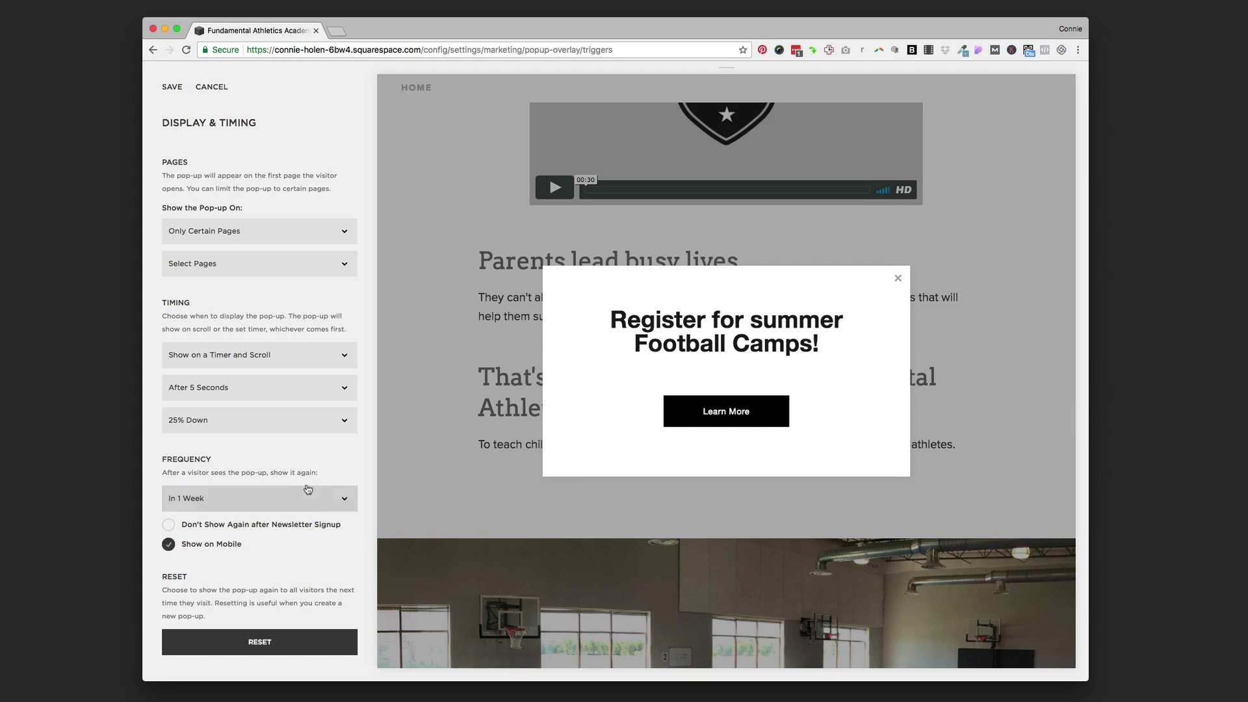
pyautogui.click(335, 498)
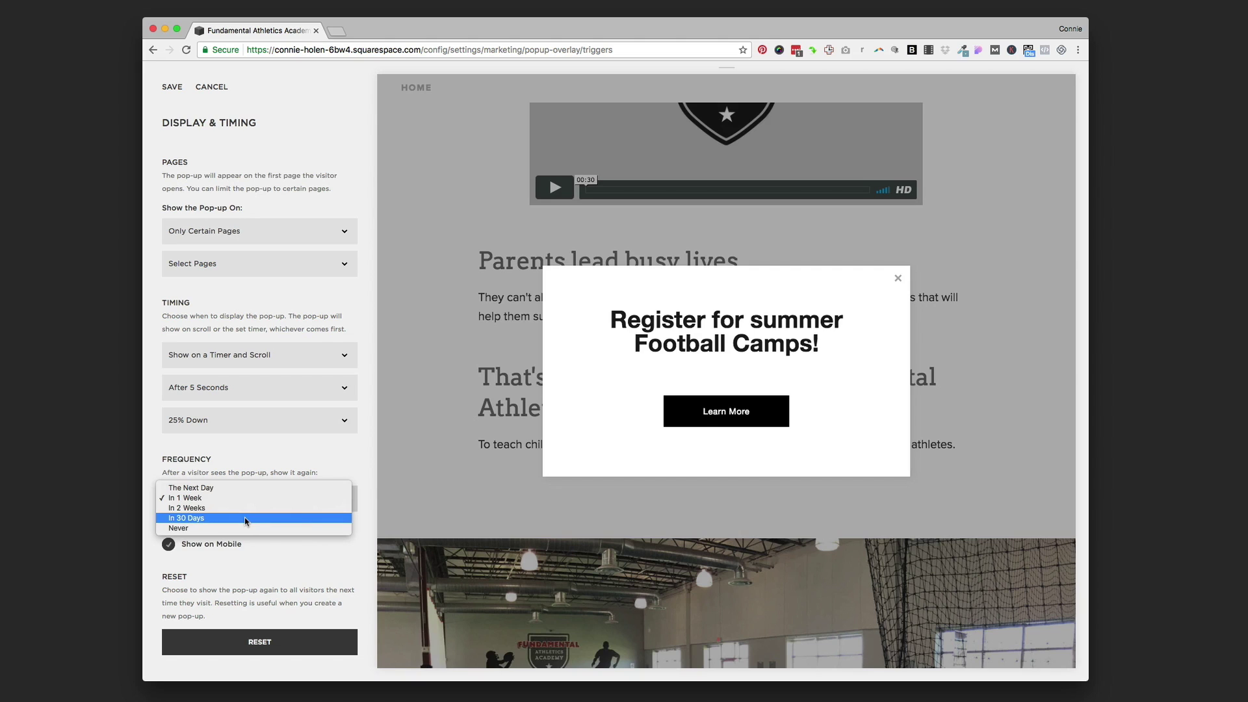
pyautogui.click(238, 453)
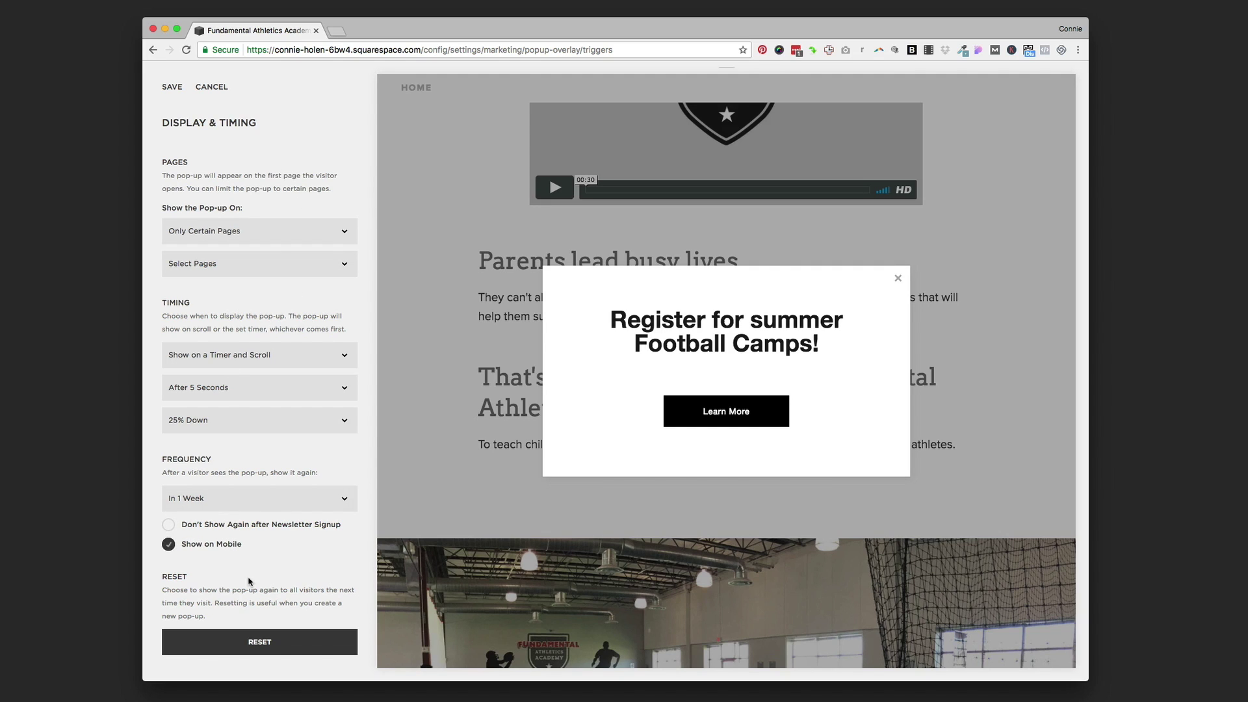
# Step: Save the display and timing settings, and turn on Don't Show Again after Newsletter Signup
pyautogui.click(172, 87)
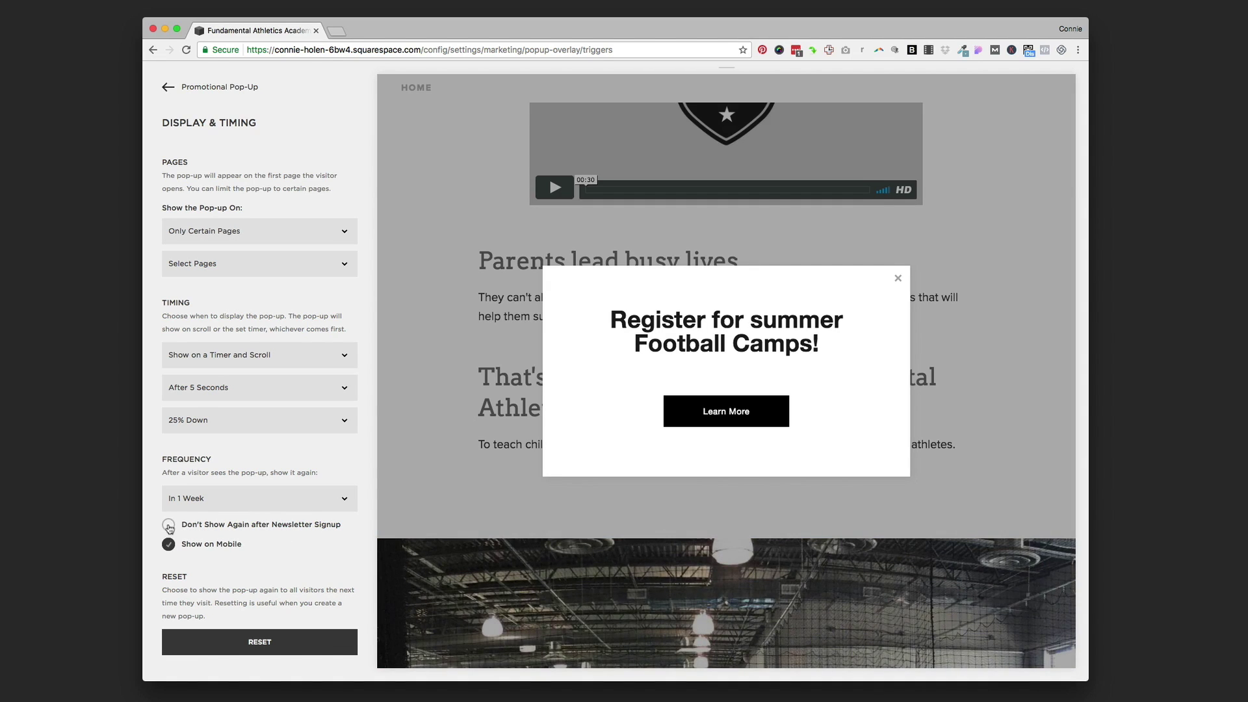
pyautogui.click(173, 528)
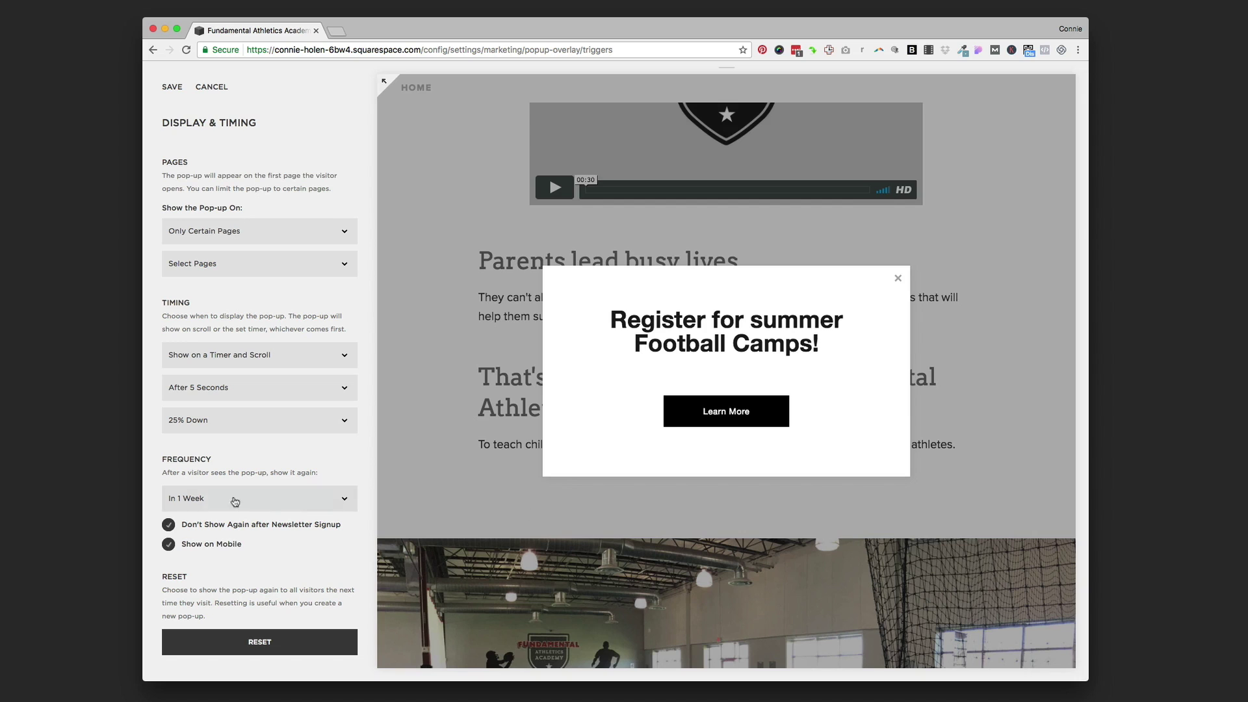
# Step: Try out the Show on Mobile option by turning it off and back on
pyautogui.click(169, 545)
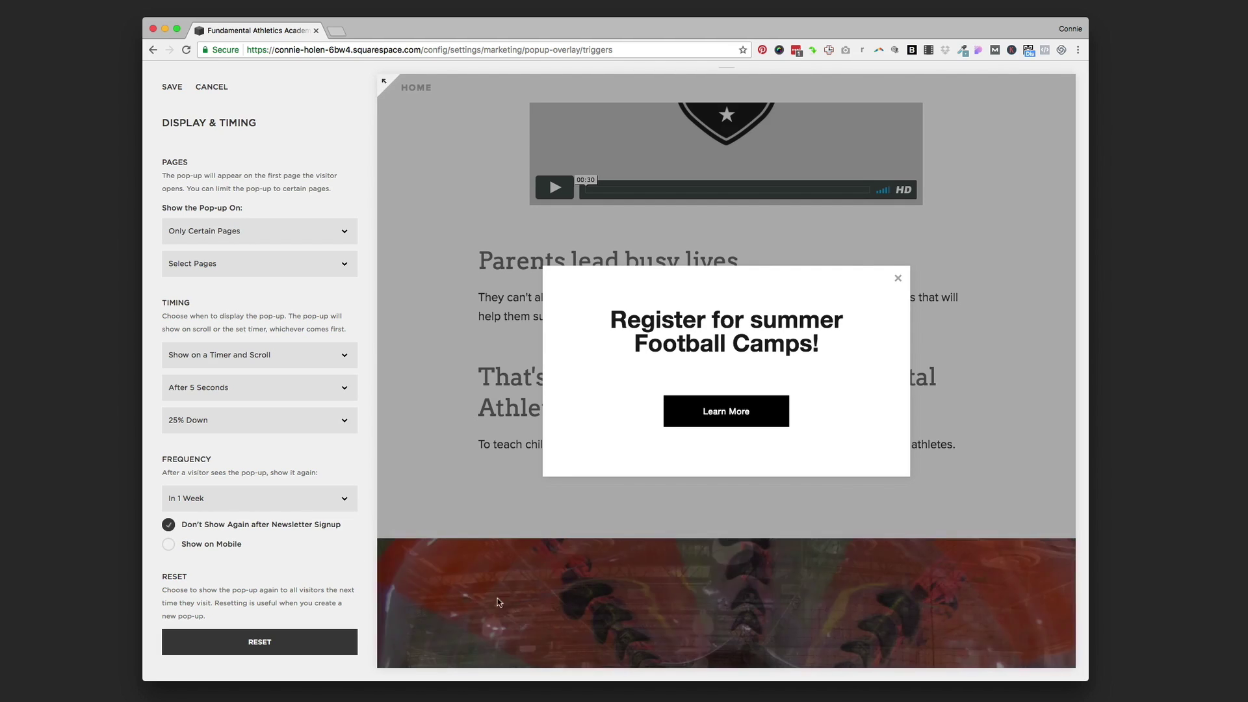
pyautogui.click(169, 544)
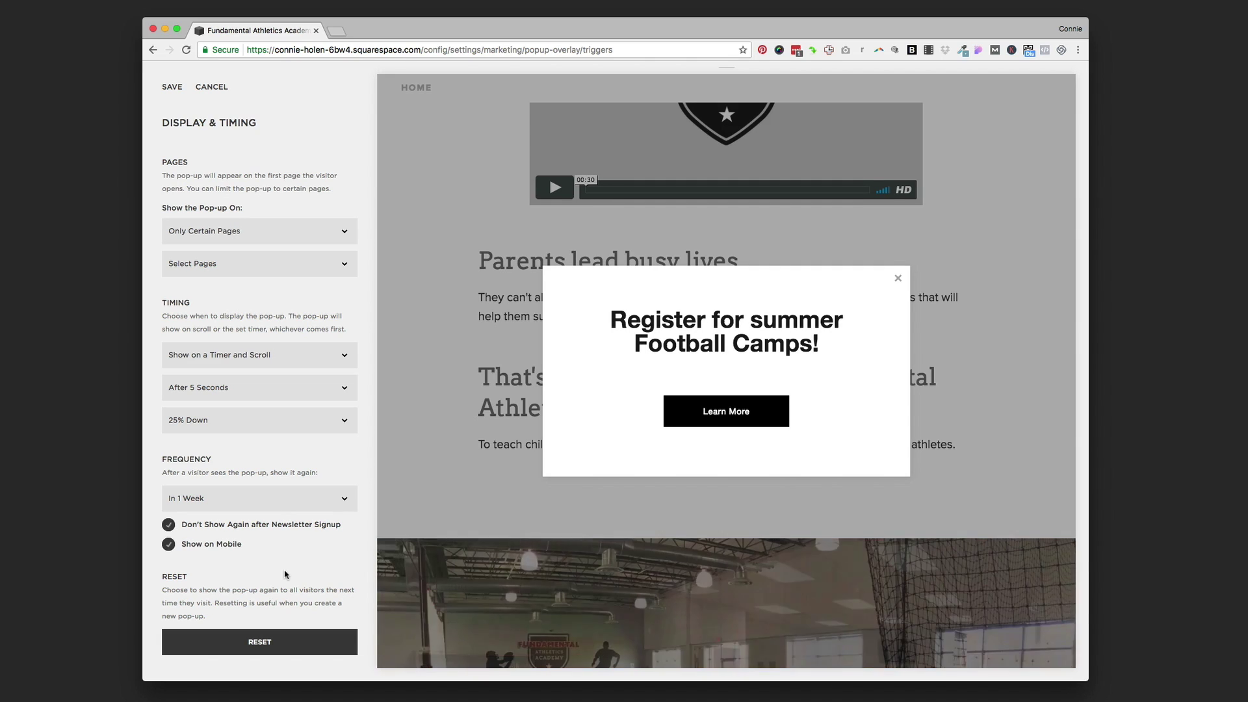
pyautogui.click(168, 545)
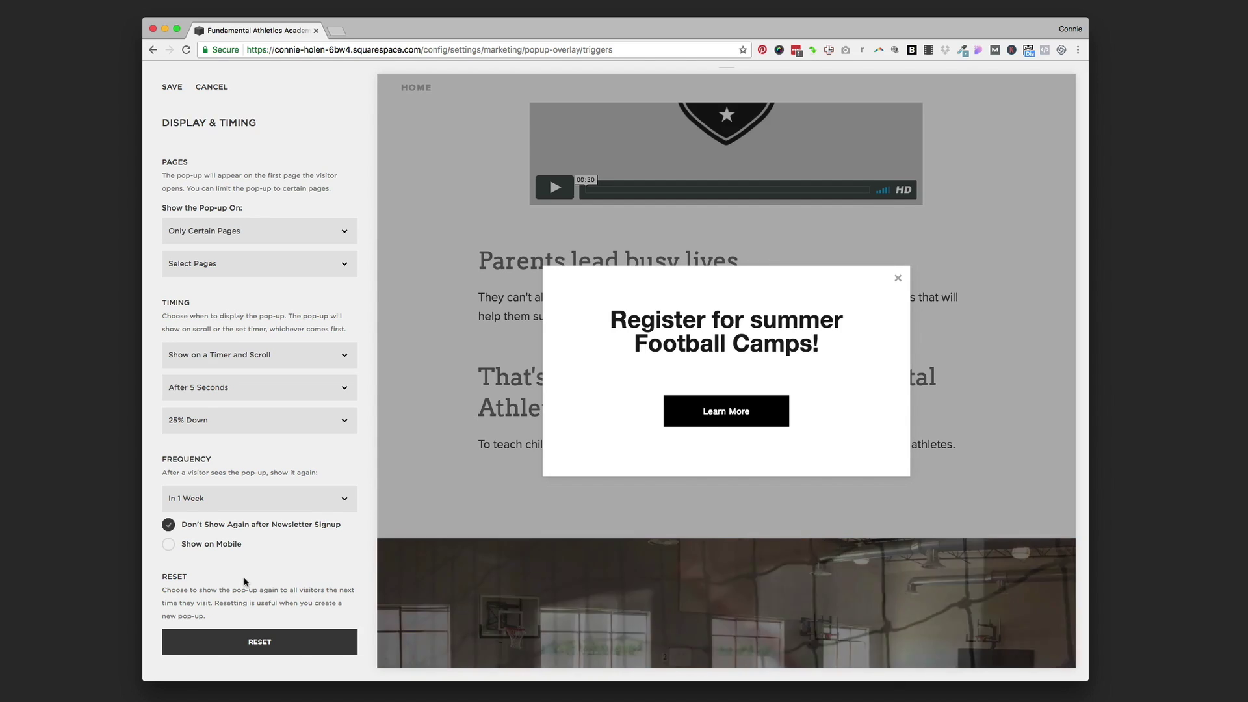
pyautogui.click(168, 544)
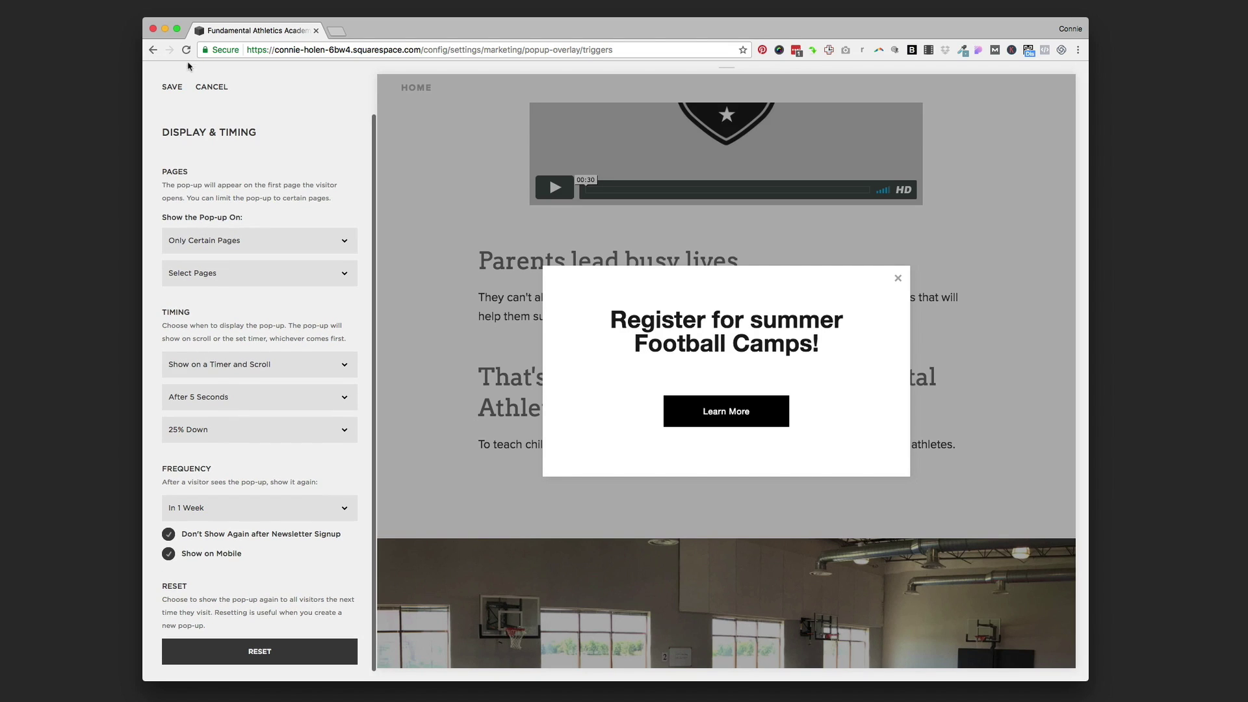
# Step: Save the updated display and timing settings and return to the Promotional Pop-Up overview
pyautogui.click(173, 85)
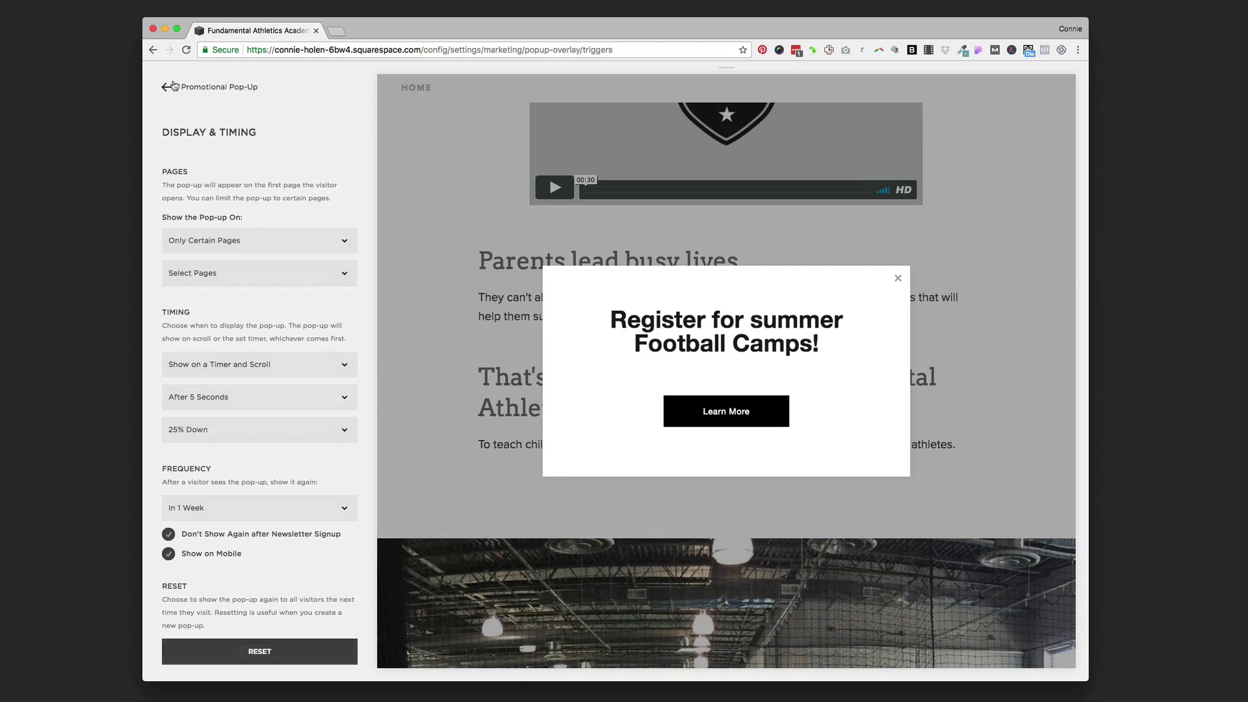
pyautogui.click(190, 89)
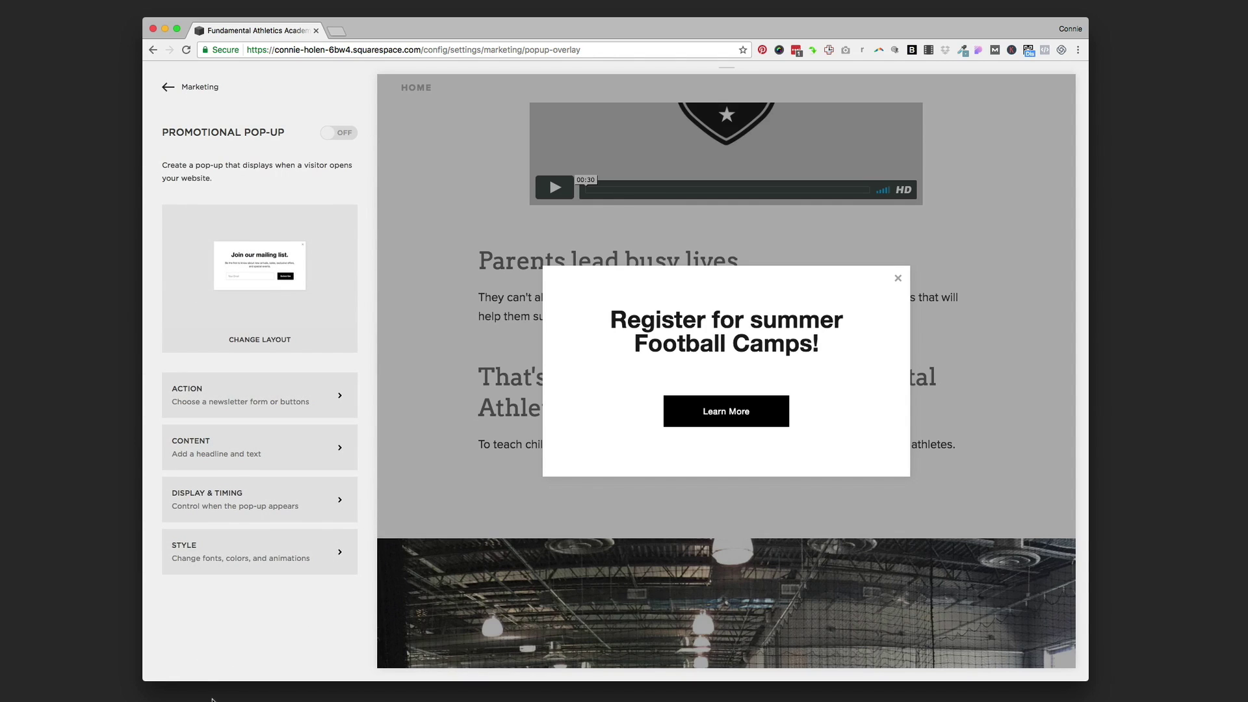
# Step: Look through the pop-up's style options, from headline and button to mobile-specific styles, and return to the overview
pyautogui.click(216, 551)
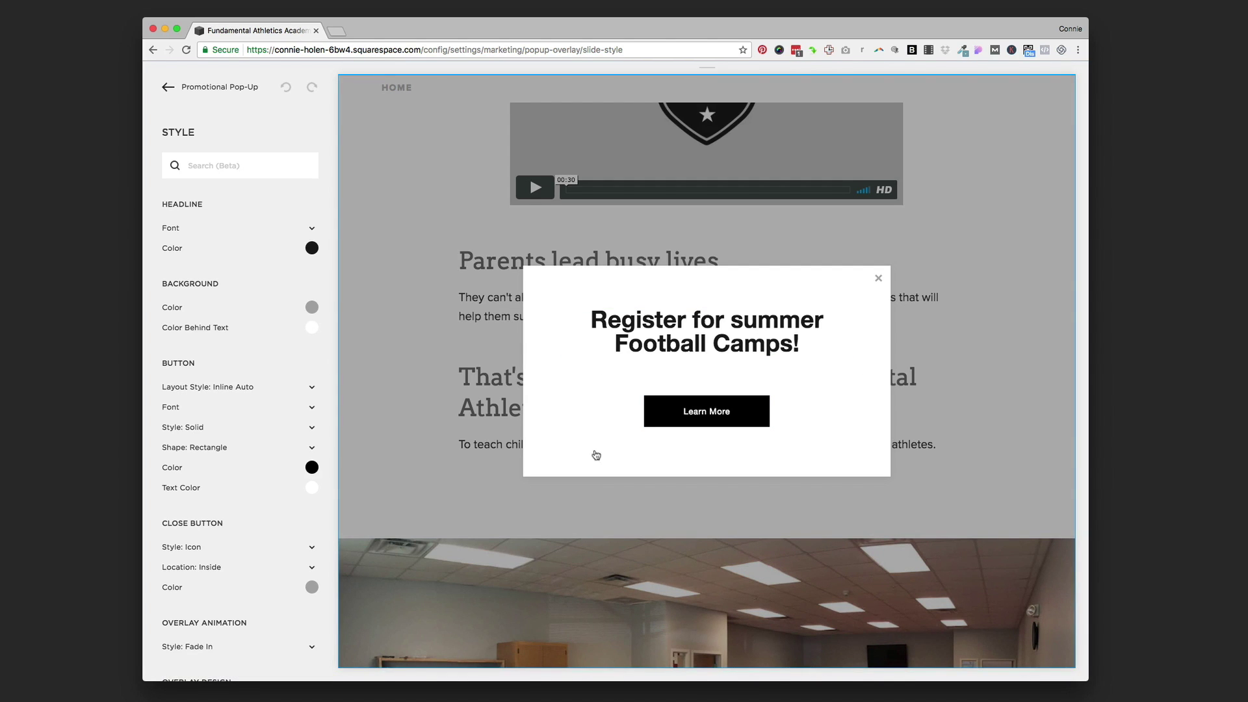
pyautogui.scroll(-3, 267, 488)
pyautogui.scroll(-2, 257, 489)
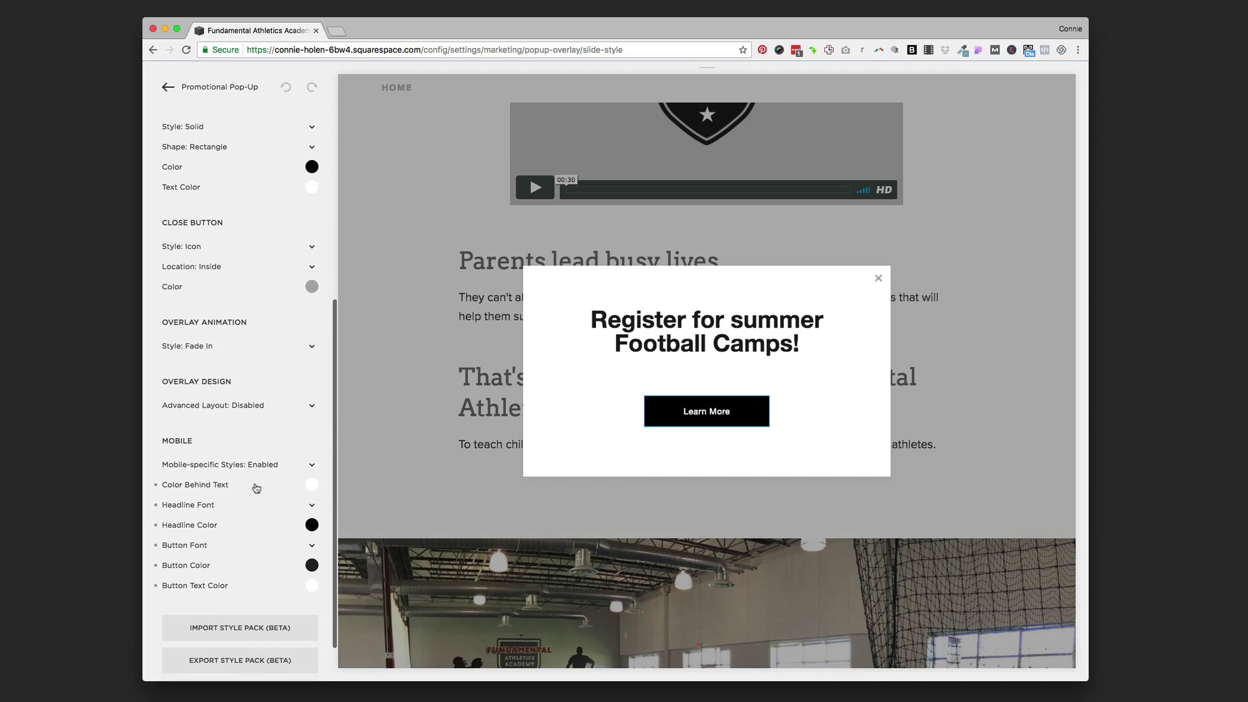
pyautogui.scroll(4, 235, 512)
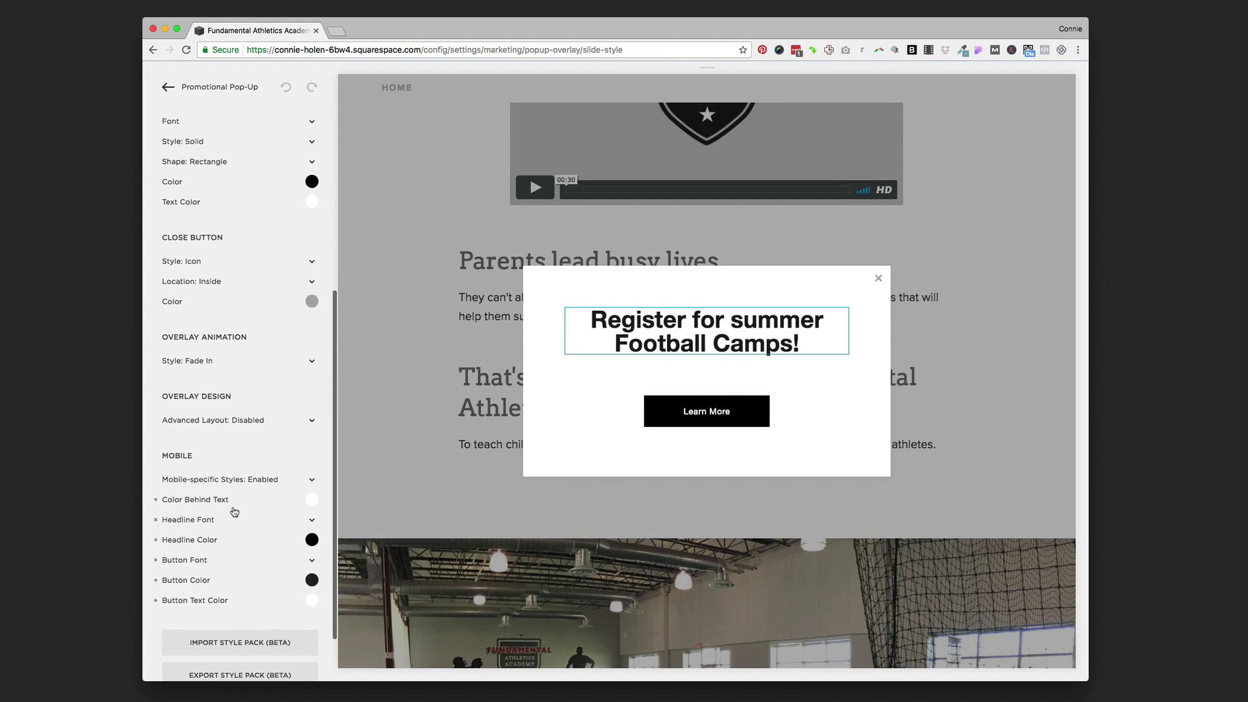
pyautogui.scroll(2, 235, 512)
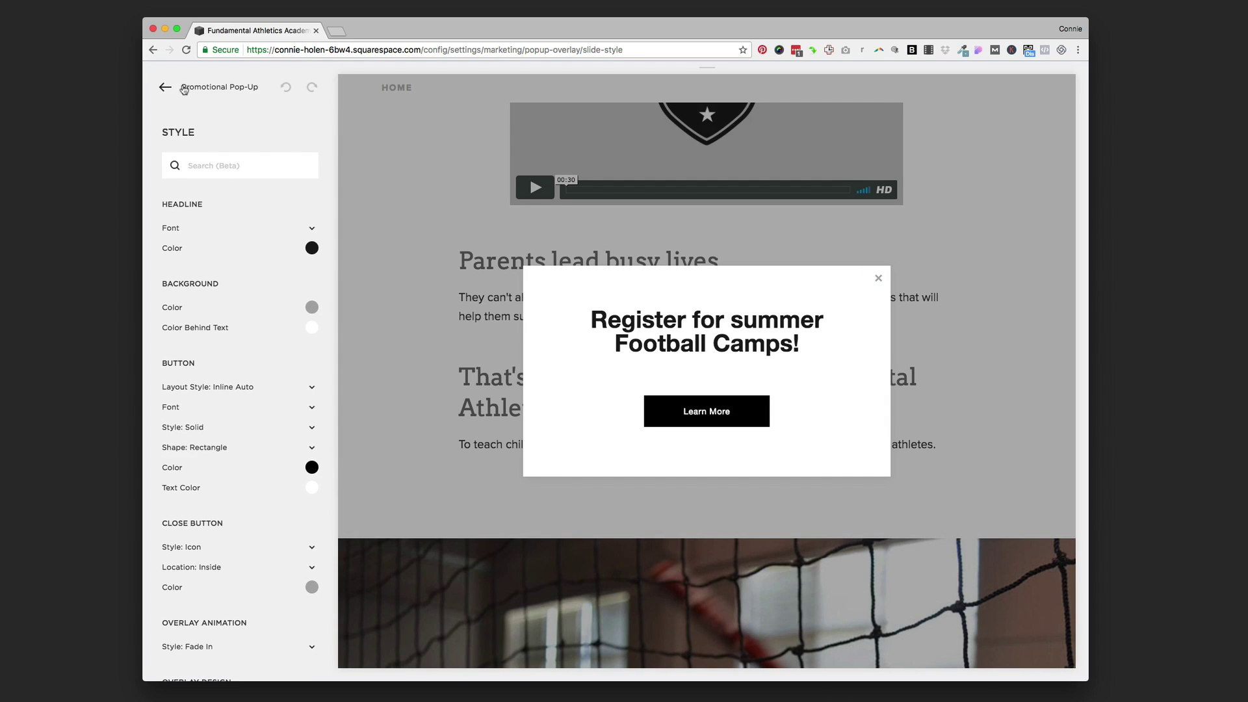
pyautogui.click(166, 87)
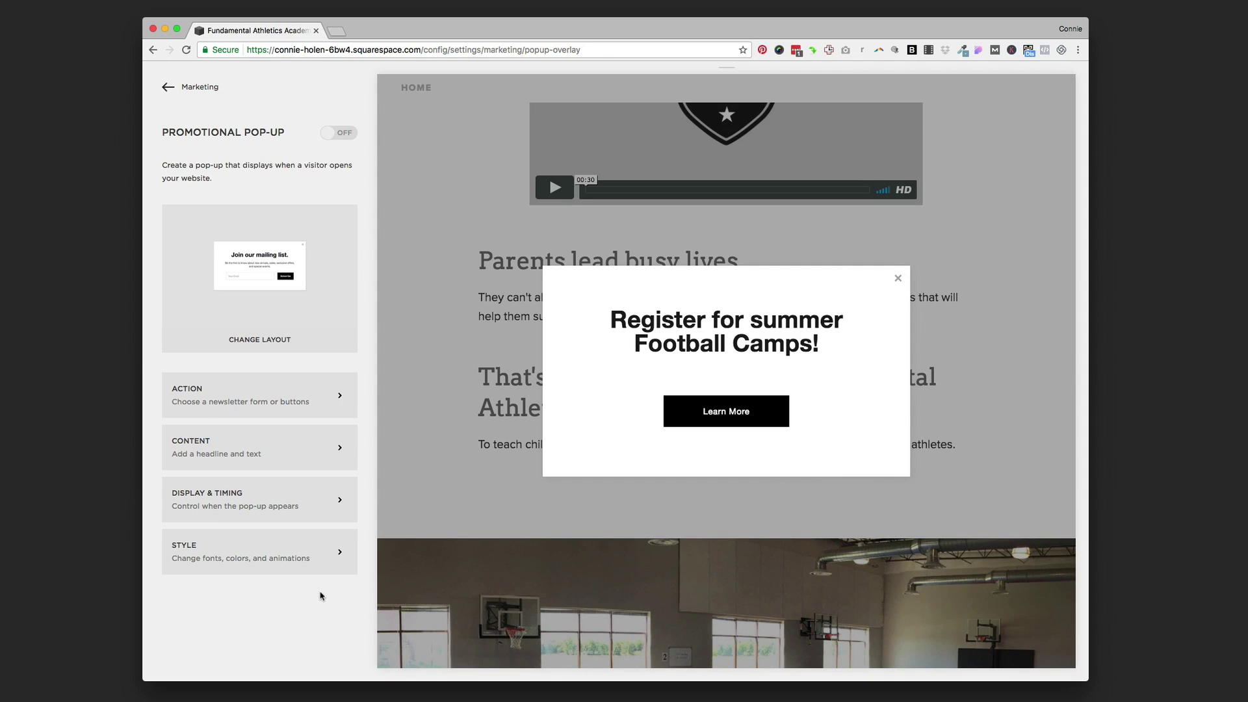
# Step: Enable the promotional pop-up, save the change, and return to the Marketing settings
pyautogui.click(348, 133)
pyautogui.click(168, 87)
pyautogui.click(167, 87)
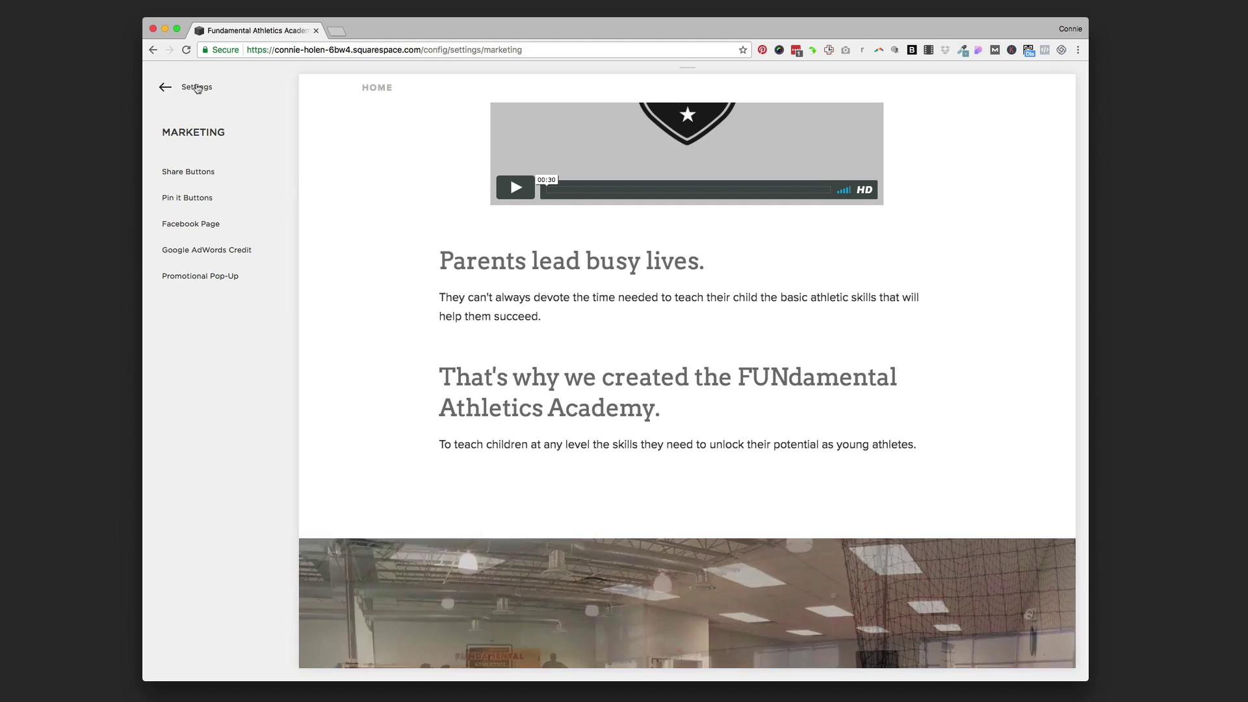
# Step: Open a new incognito browser window and close it without visiting the site
pyautogui.scroll(5, 362, 140)
pyautogui.scroll(4, 362, 140)
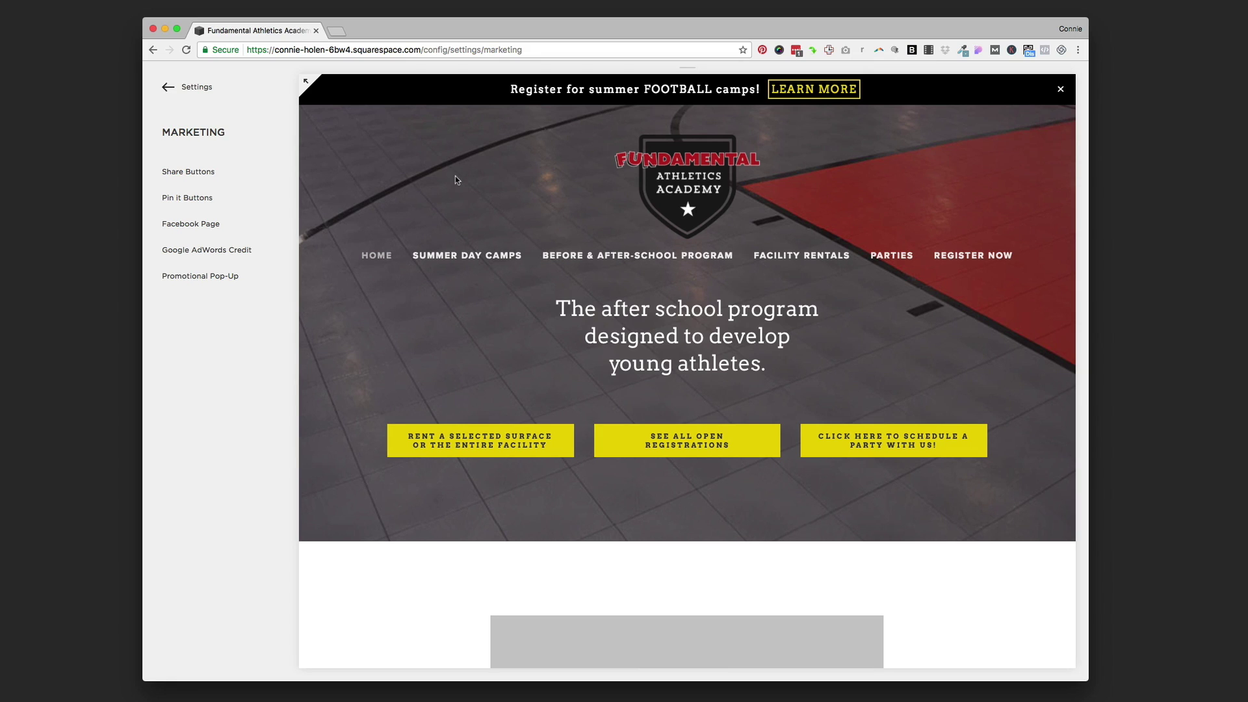
pyautogui.click(1079, 51)
pyautogui.click(1092, 87)
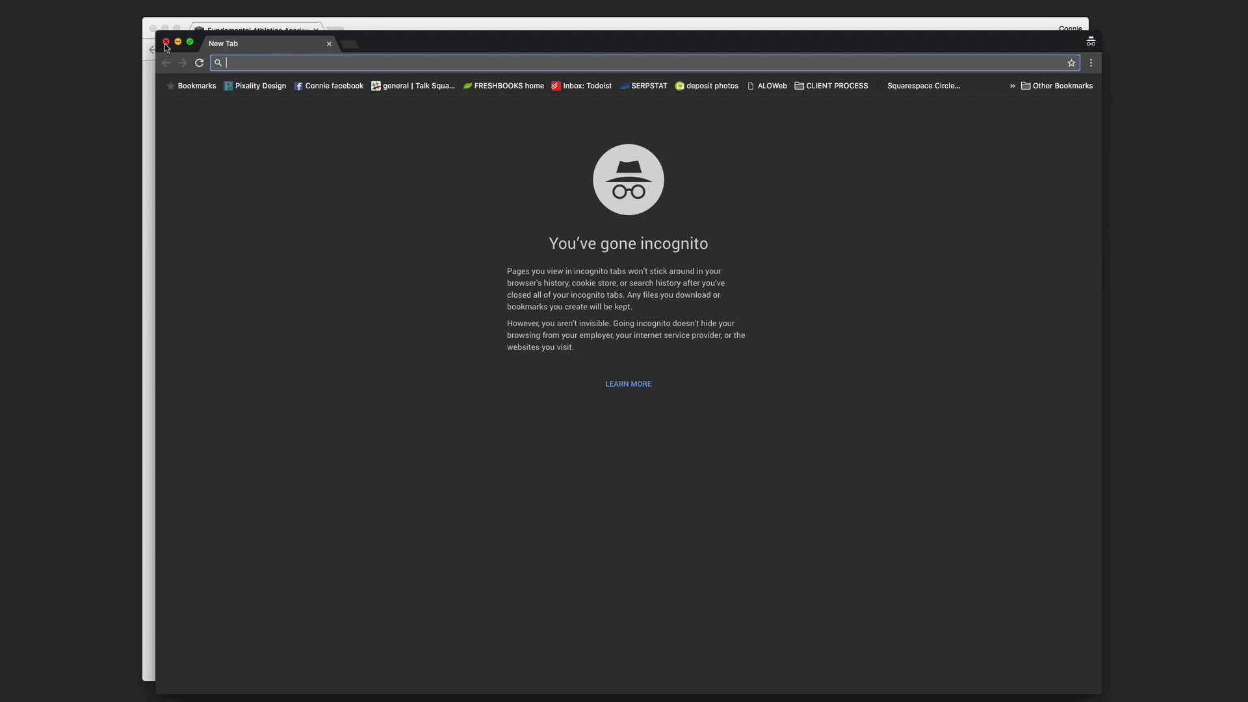
pyautogui.click(166, 43)
# Step: Leave the Marketing settings and go back to the site's main Home menu
pyautogui.click(193, 91)
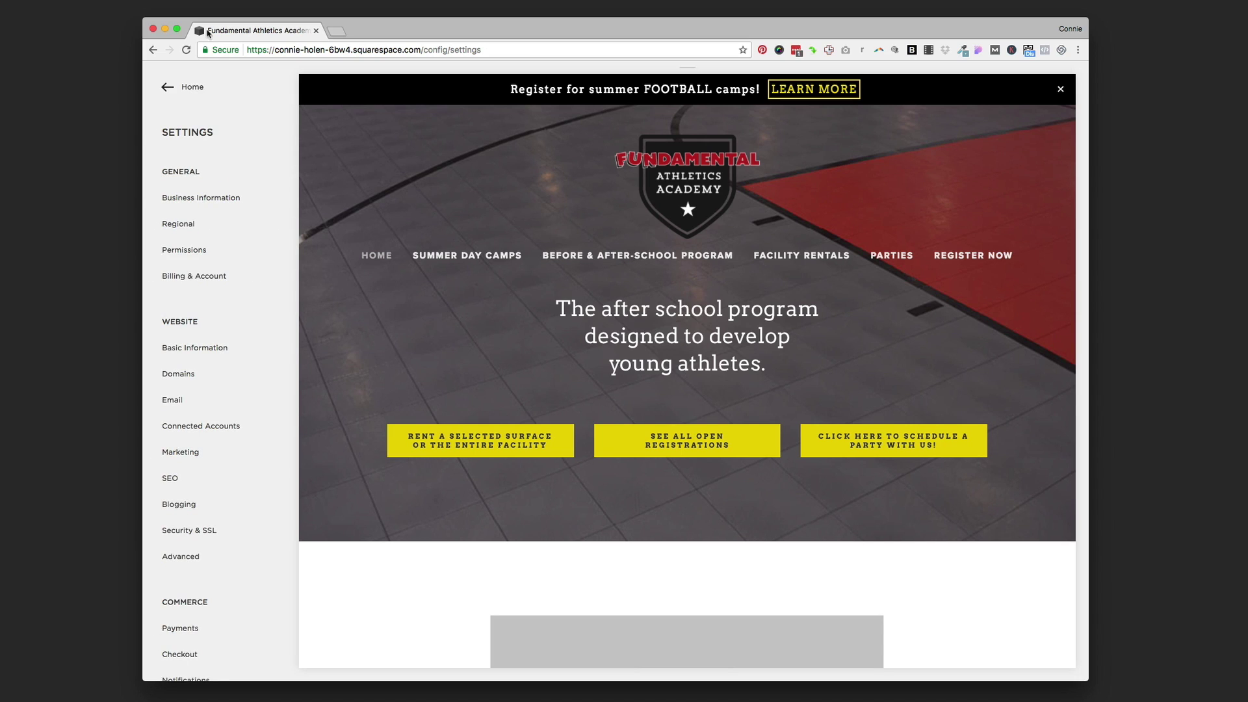
pyautogui.click(192, 87)
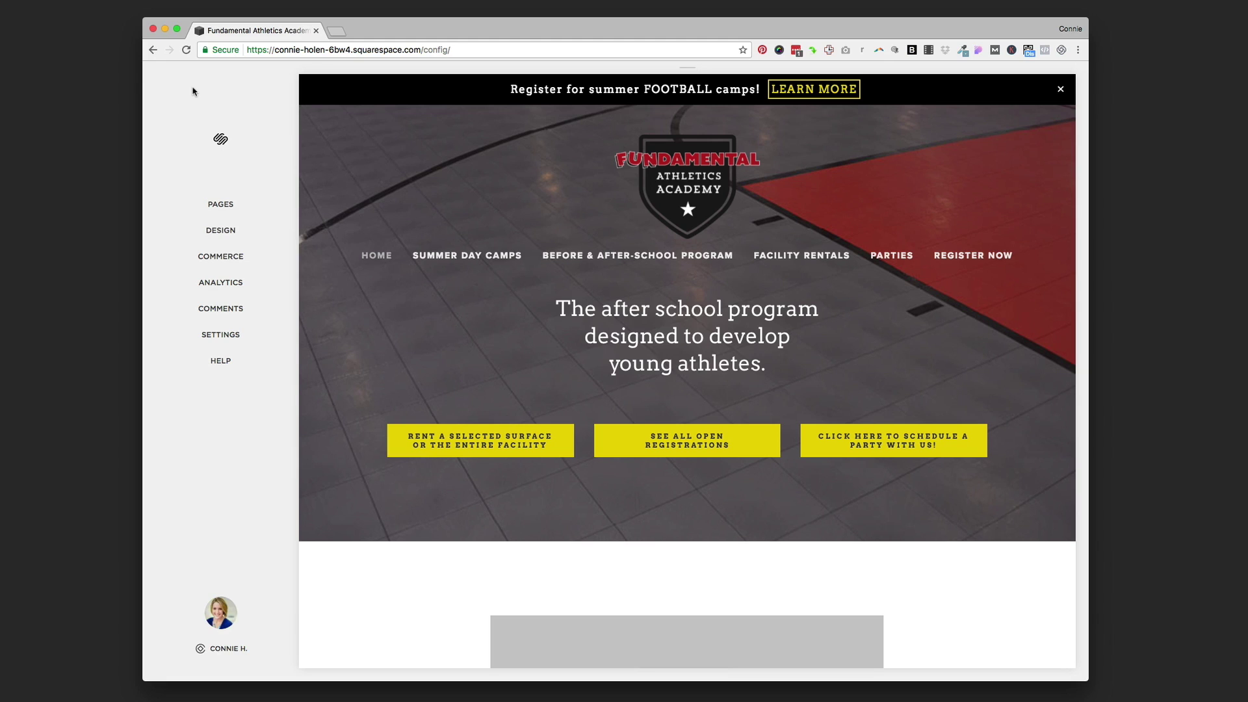
pyautogui.moveTo(567, 343)
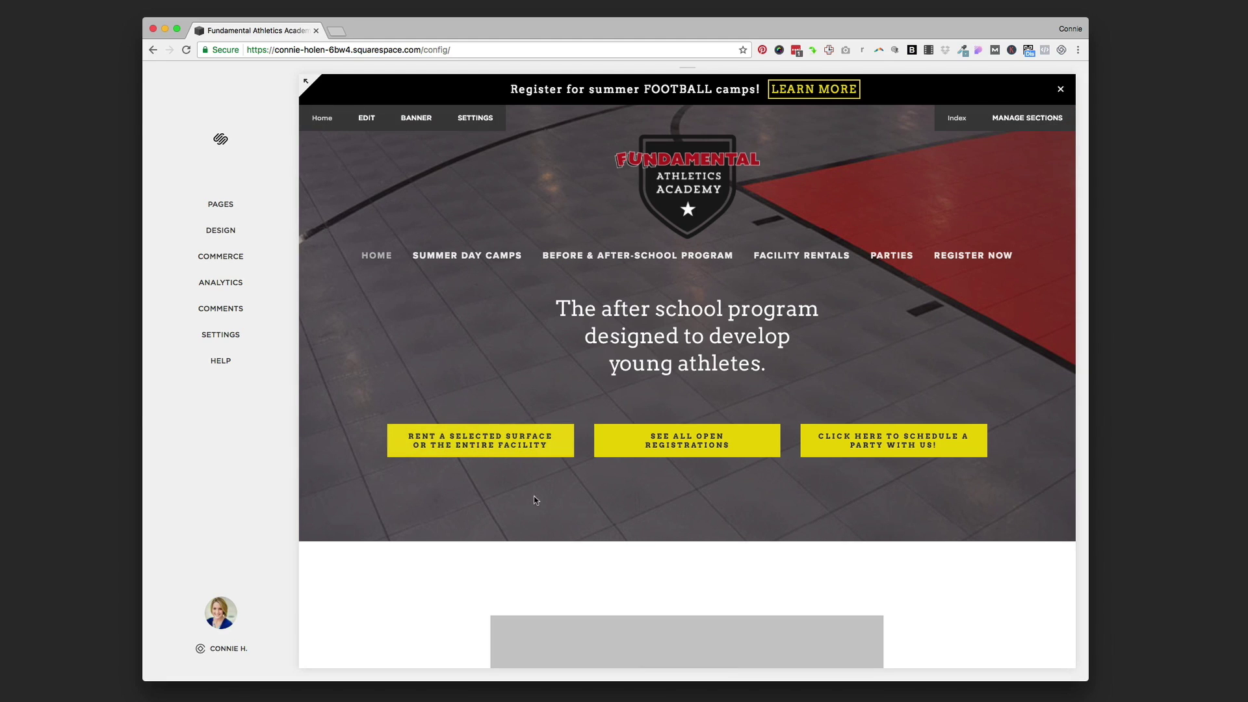
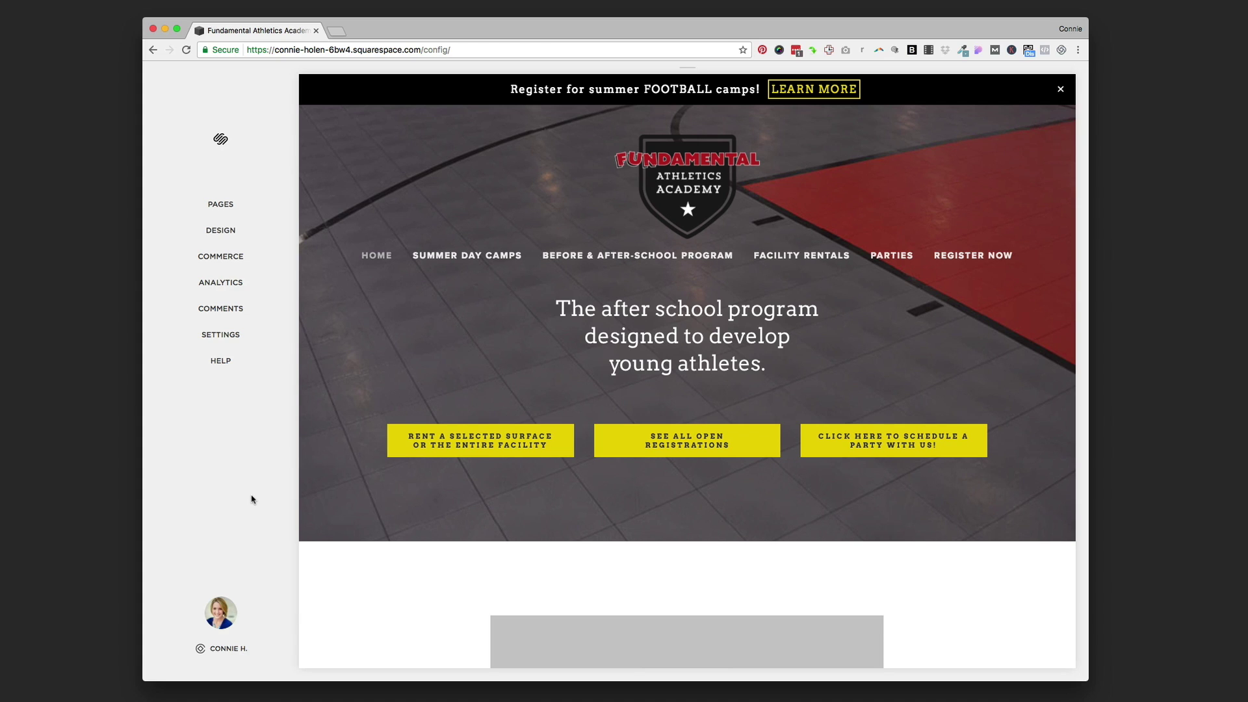
# Step: View the home page in the expanded full-window preview and return to the site editor
pyautogui.click(307, 80)
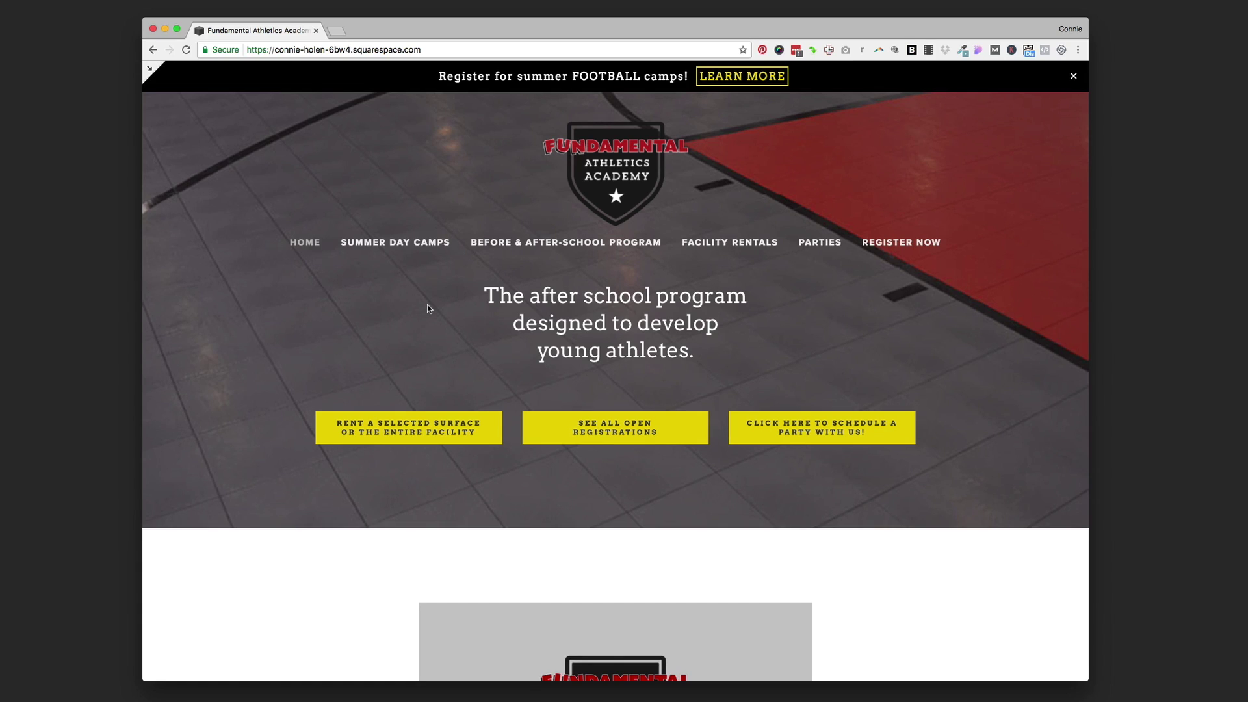
pyautogui.click(151, 70)
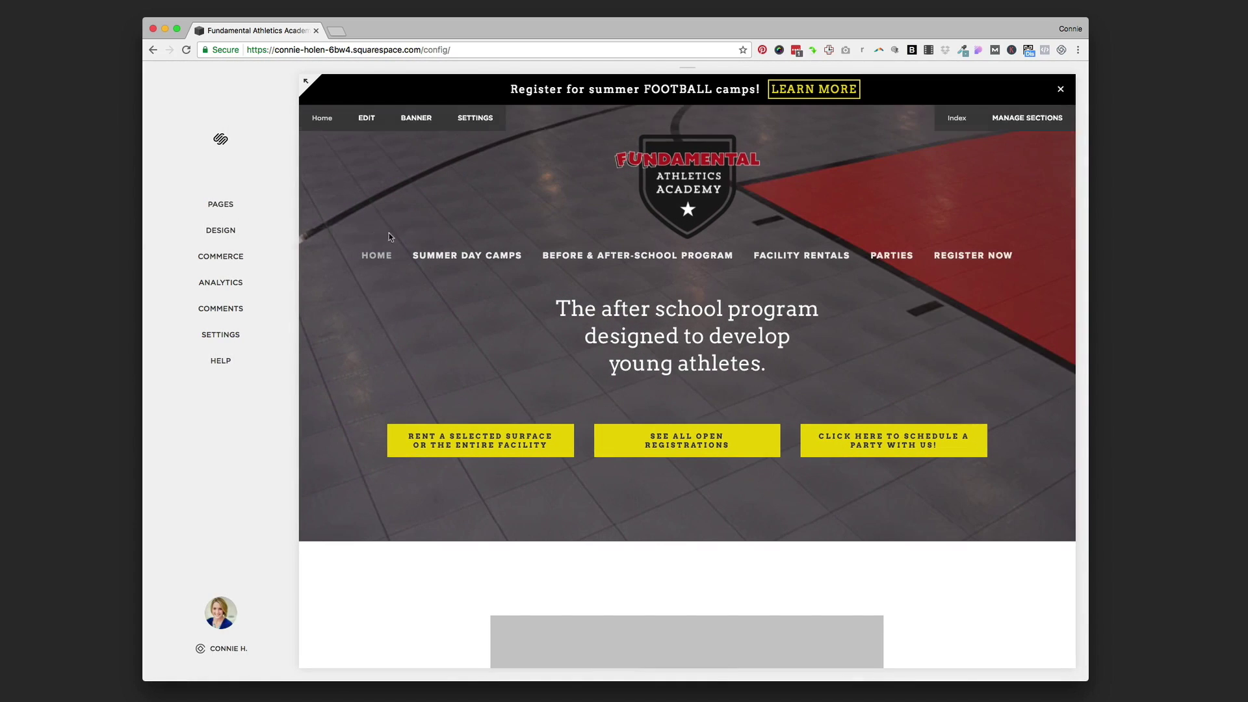